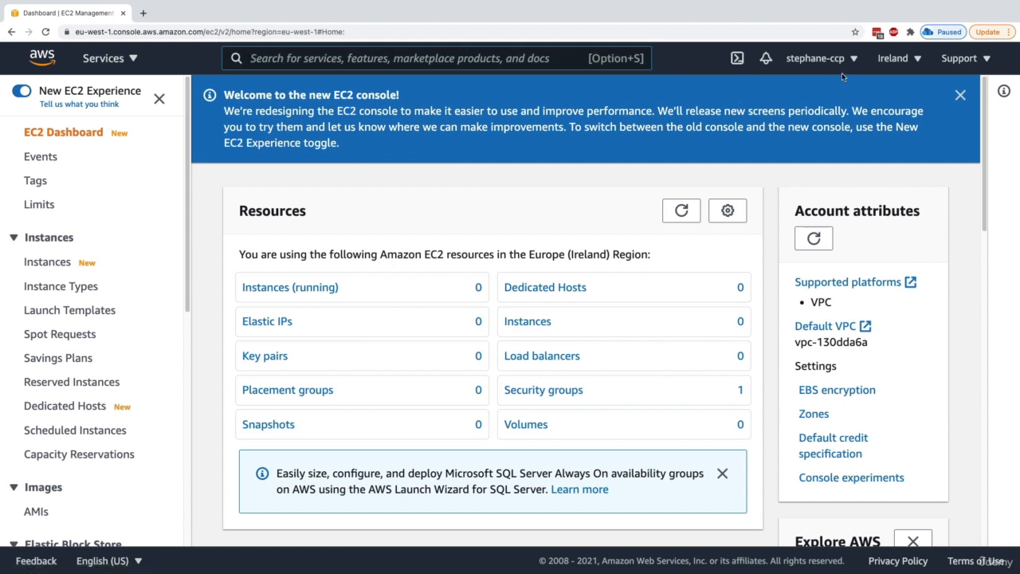
- Check the region list, open the EC2 instances list for Ireland, and start launching a new instance
{"action": "left_click", "coordinate": [889, 62]}
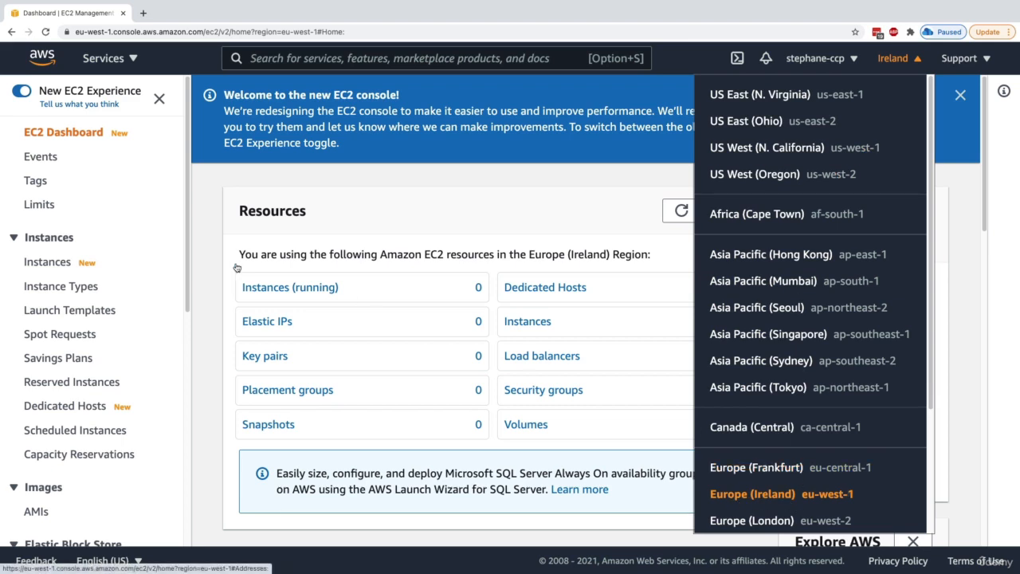
{"action": "left_click", "coordinate": [79, 263]}
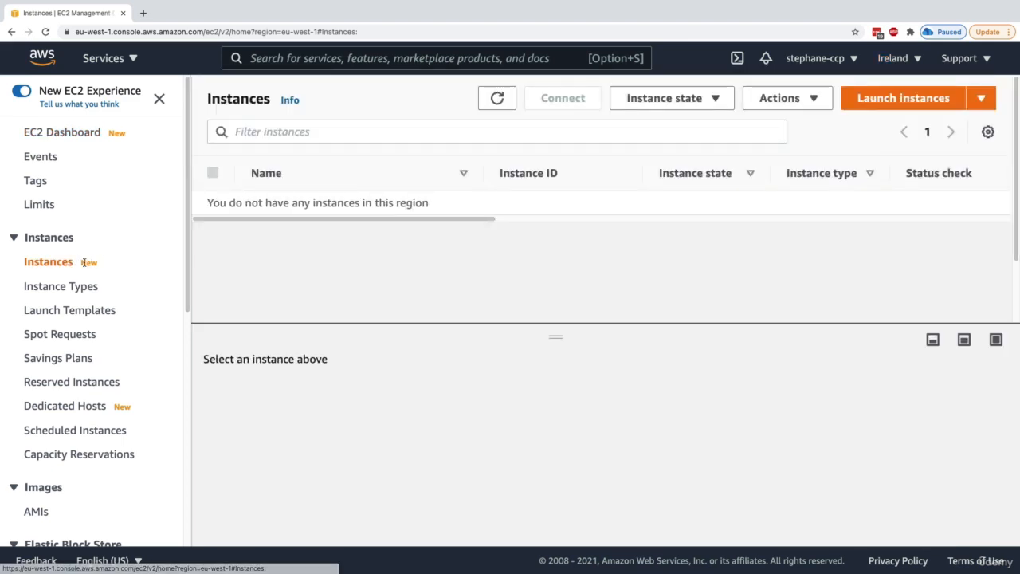
{"action": "left_click", "coordinate": [882, 104]}
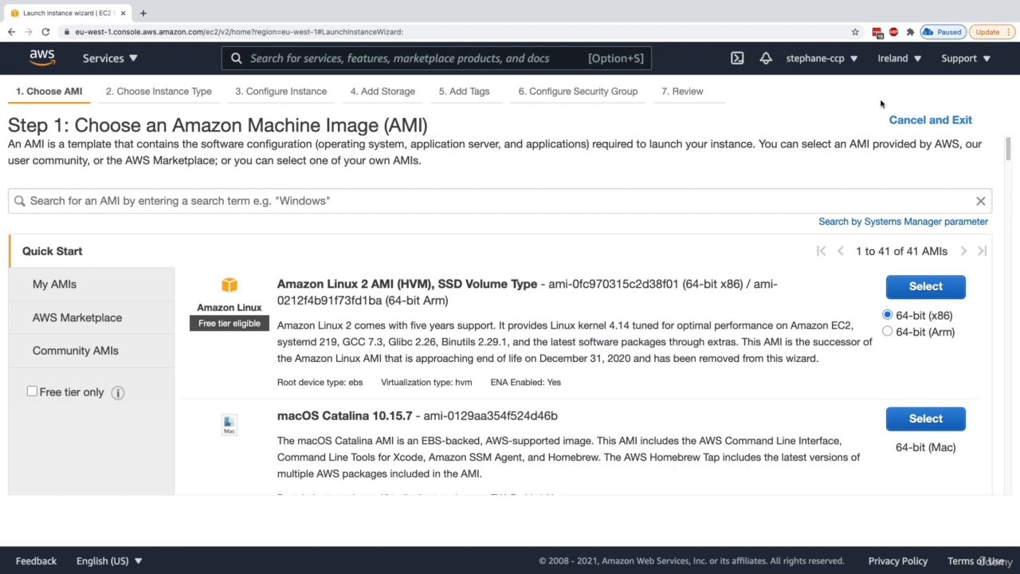
{"action": "left_click_drag", "start_coordinate": [173, 124], "coordinate": [378, 126]}
{"action": "left_click", "coordinate": [376, 126]}
- Browse My AMIs, AWS Marketplace and Community AMIs, and select the 64-bit (x86) Amazon Linux 2 AMI (HVM), SSD Volume Type from Quick Start
{"action": "left_click", "coordinate": [141, 288]}
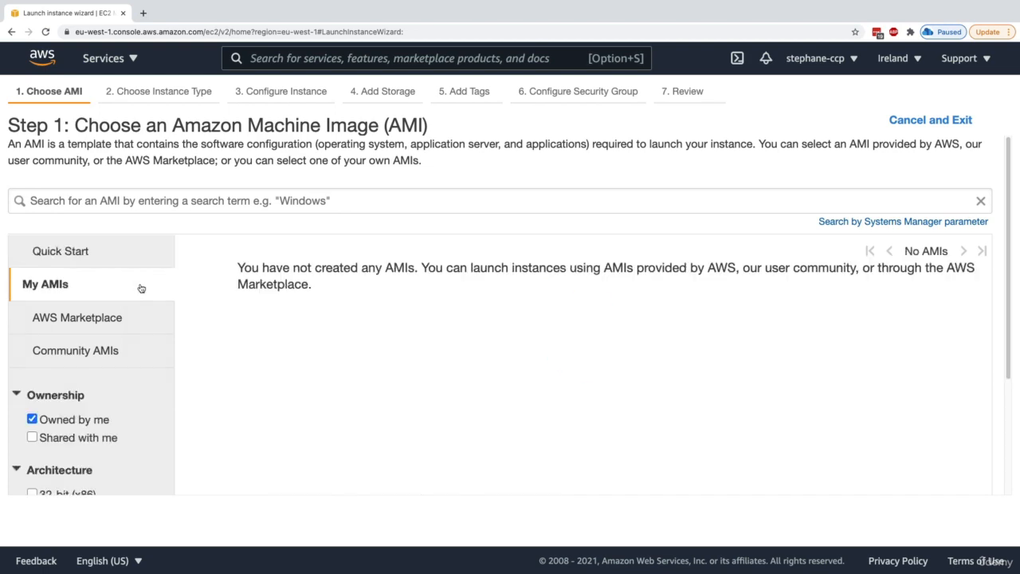
{"action": "left_click", "coordinate": [132, 317]}
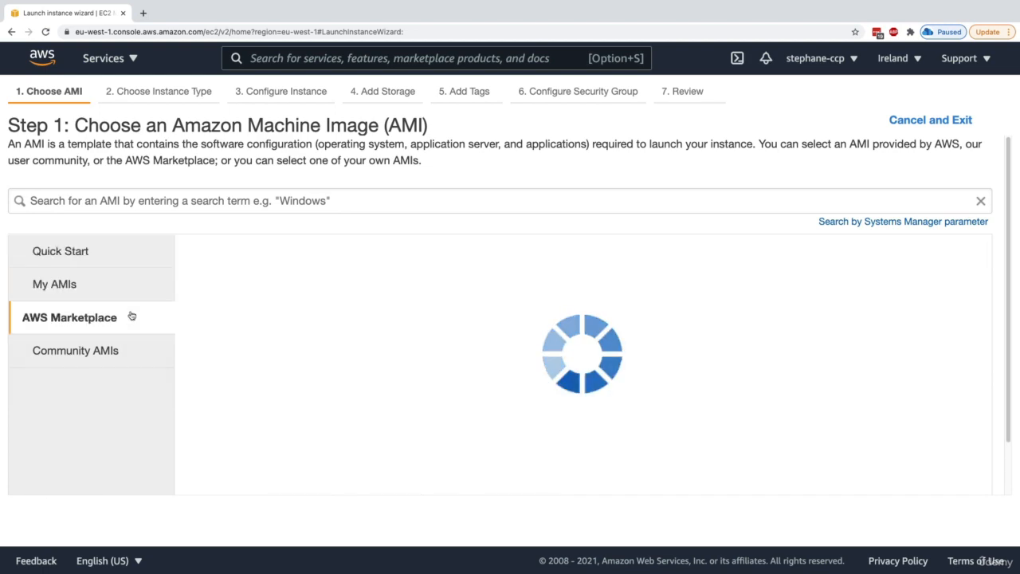
{"action": "left_click", "coordinate": [117, 356]}
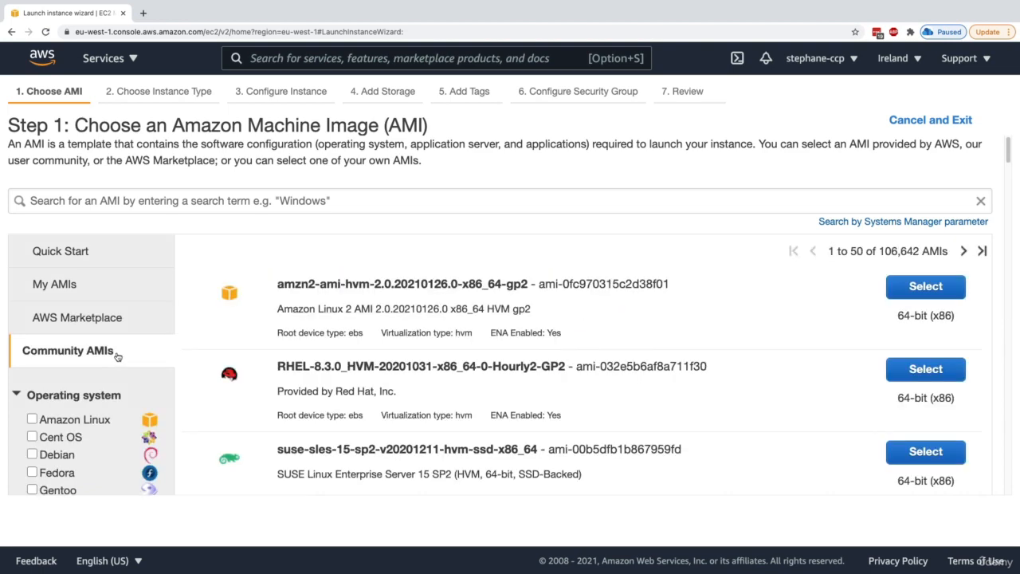
{"action": "left_click", "coordinate": [106, 257]}
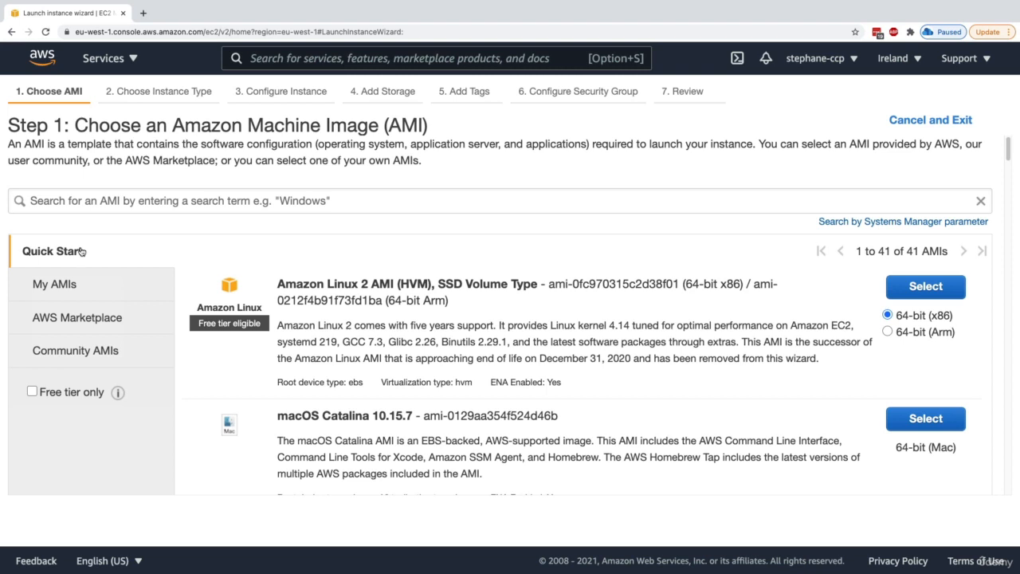
{"action": "left_click_drag", "start_coordinate": [279, 285], "coordinate": [378, 285]}
{"action": "left_click", "coordinate": [354, 284]}
{"action": "left_click", "coordinate": [915, 288]}
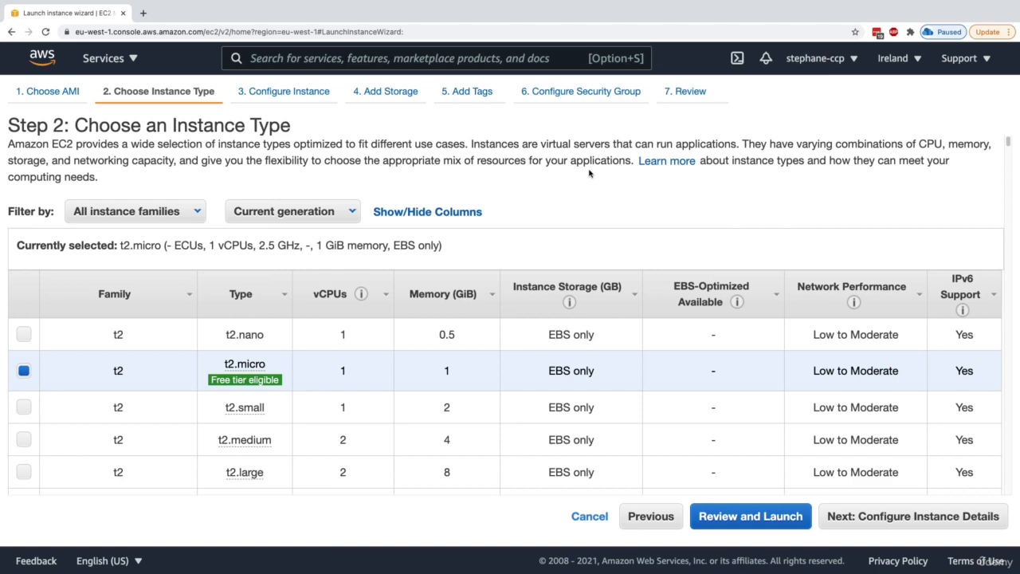
- Review the available instance types and families, keep the free-tier t2.micro type, and continue to the instance details
{"action": "scroll", "coordinate": [437, 387], "scroll_direction": "down", "scroll_amount": 12}
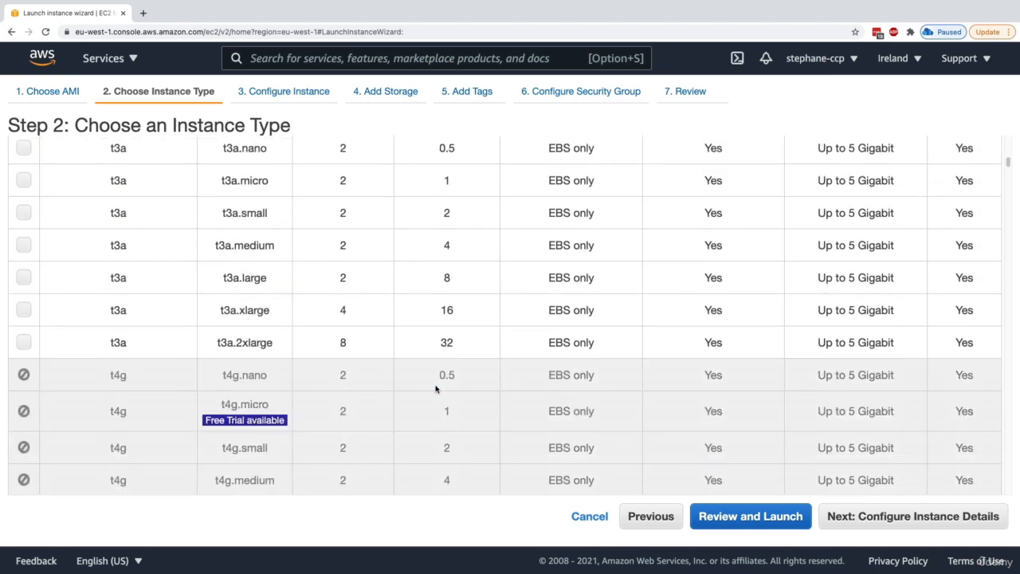
{"action": "scroll", "coordinate": [436, 389], "scroll_direction": "down", "scroll_amount": 13}
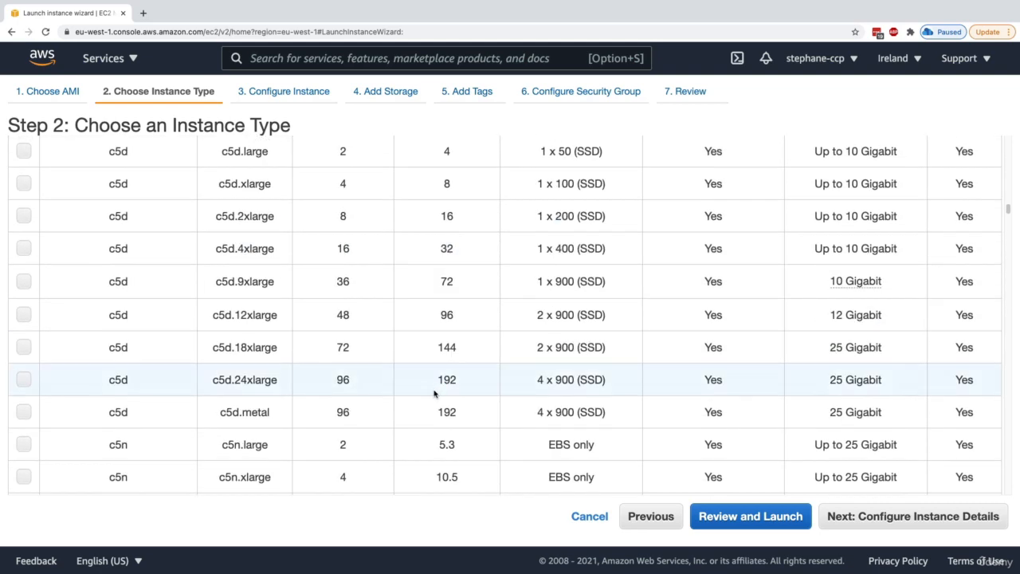
{"action": "scroll", "coordinate": [436, 394], "scroll_direction": "up", "scroll_amount": 20}
{"action": "left_click", "coordinate": [83, 215]}
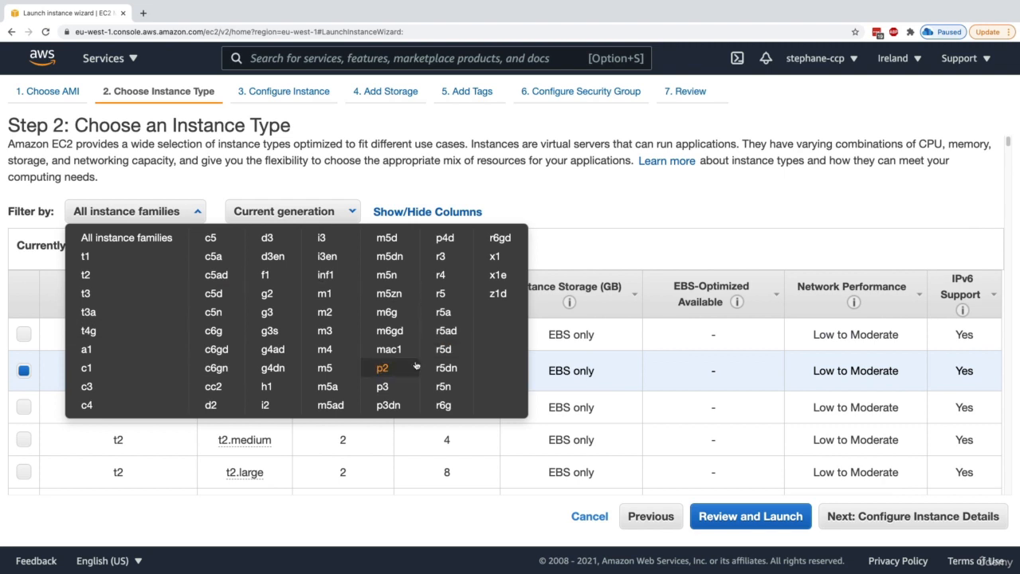
{"action": "left_click", "coordinate": [120, 212]}
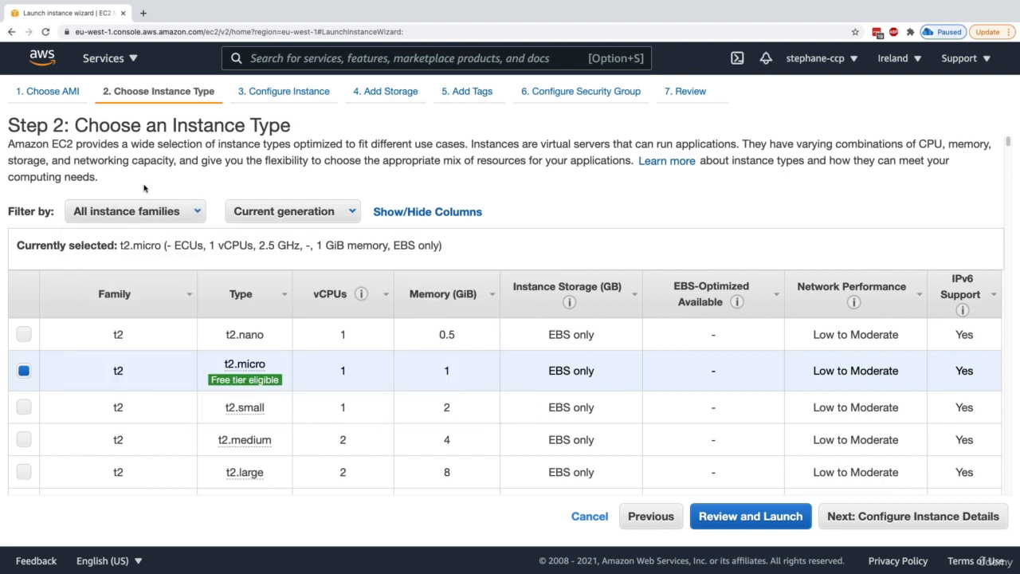
{"action": "mouse_move", "coordinate": [227, 381]}
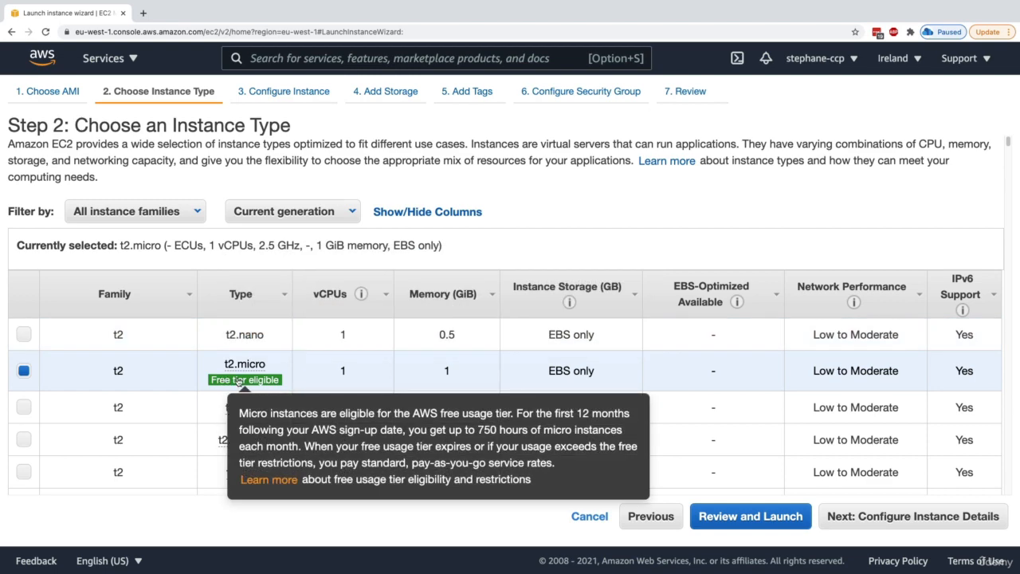
{"action": "left_click", "coordinate": [892, 518]}
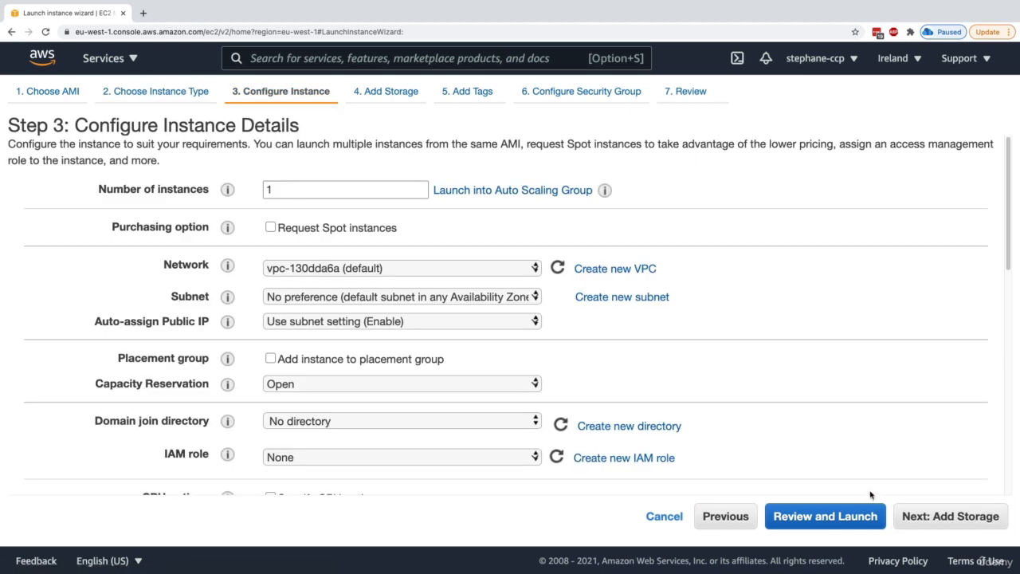
- Review the number of instances, network and IAM role settings in the instance details
{"action": "left_click", "coordinate": [271, 190]}
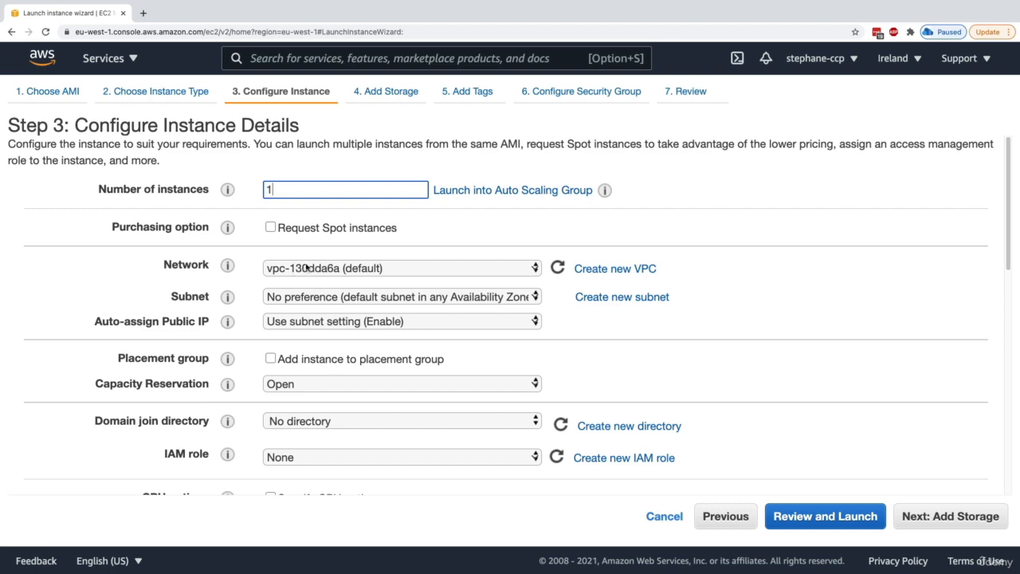
{"action": "scroll", "coordinate": [307, 267], "scroll_direction": "down", "scroll_amount": 1}
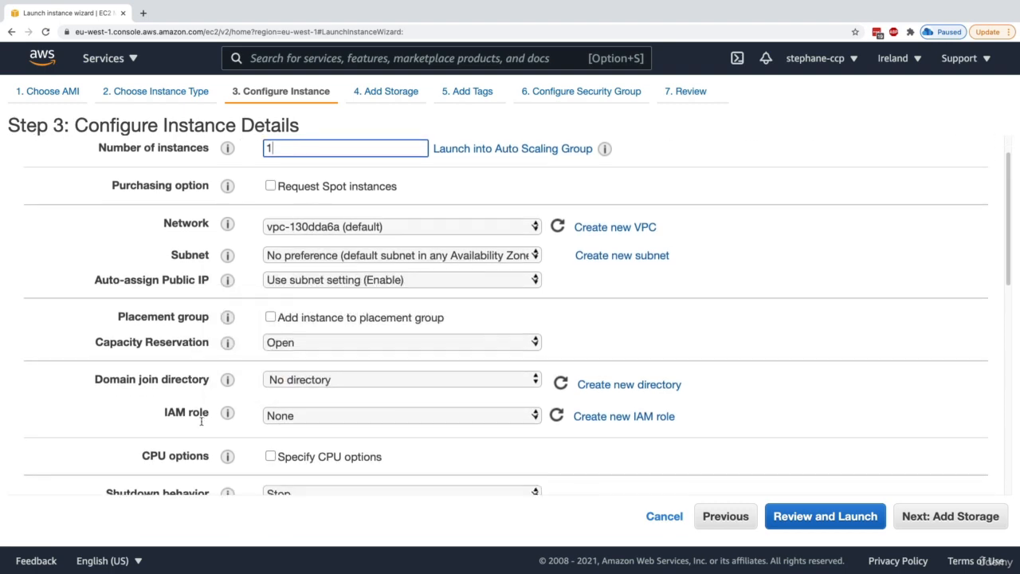
{"action": "left_click_drag", "start_coordinate": [174, 400], "coordinate": [199, 399]}
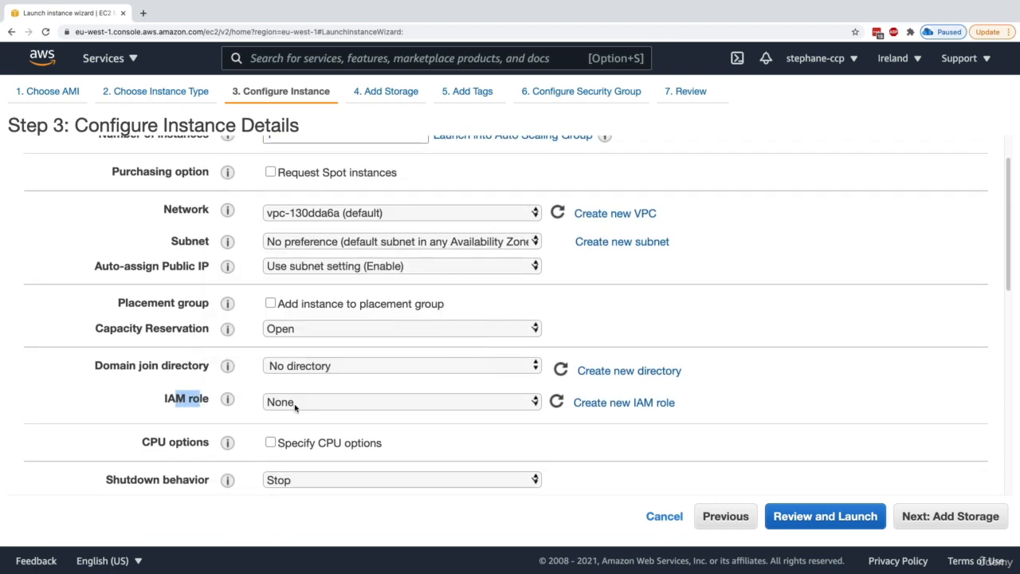
{"action": "left_click", "coordinate": [248, 399]}
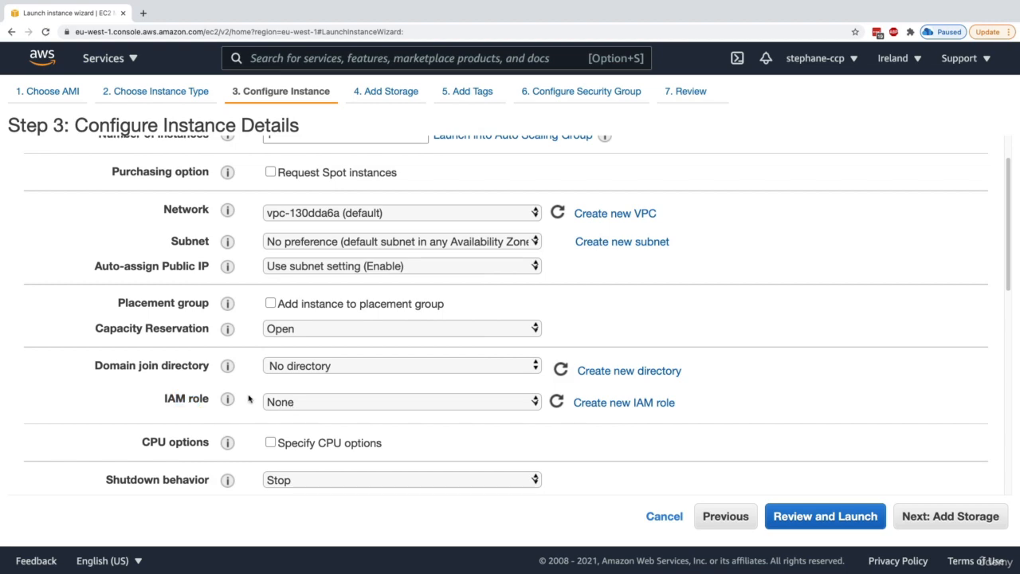
- Find the User data field in the advanced details, switch to VS Code, and copy the entire ec2-user-data.sh script
{"action": "scroll", "coordinate": [253, 398], "scroll_direction": "down", "scroll_amount": 10}
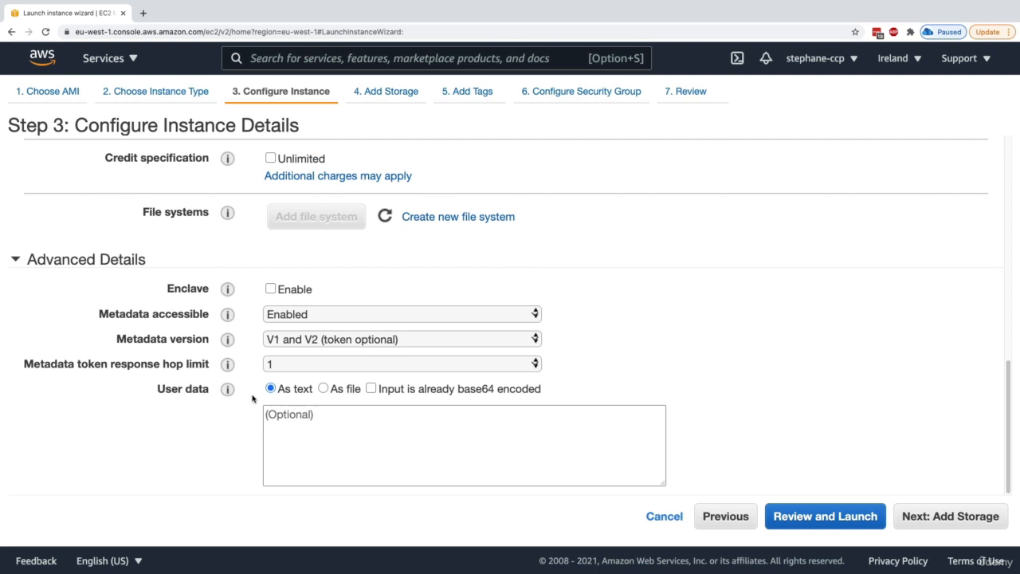
{"action": "left_click", "coordinate": [306, 428]}
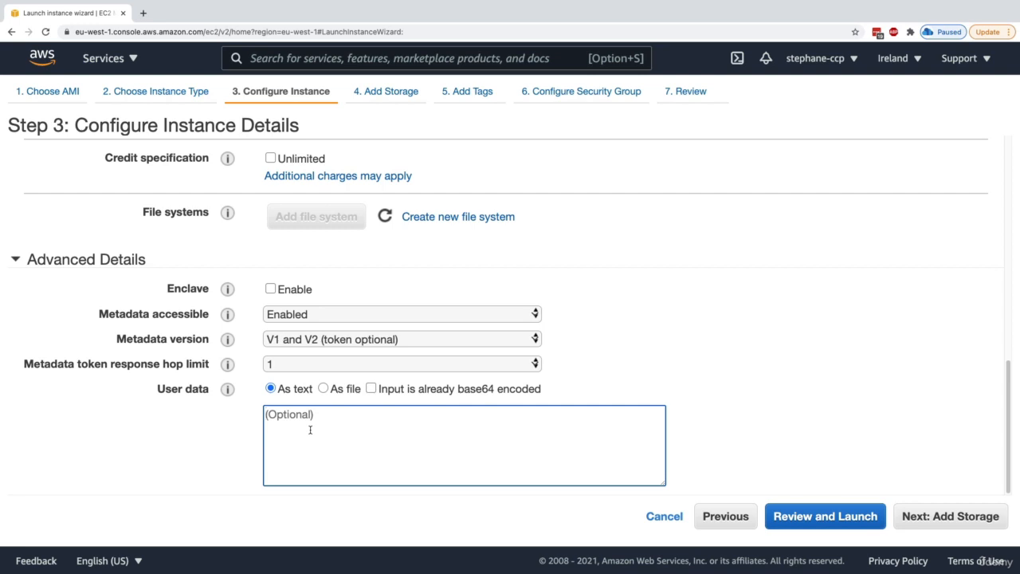
{"action": "key", "text": "ctrl+Right"}
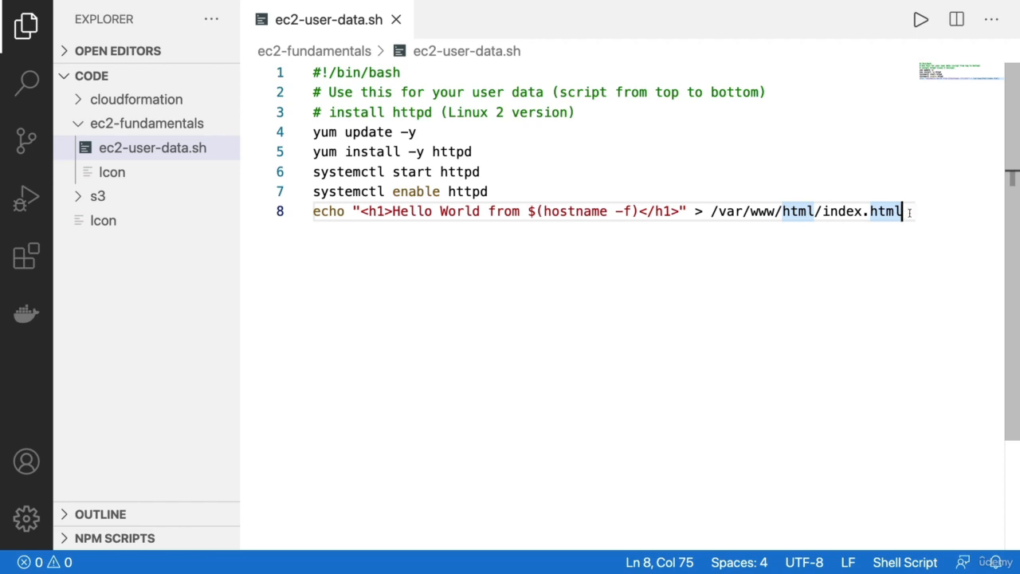
{"action": "left_click_drag", "start_coordinate": [906, 210], "coordinate": [310, 72]}
{"action": "key", "text": "super+c"}
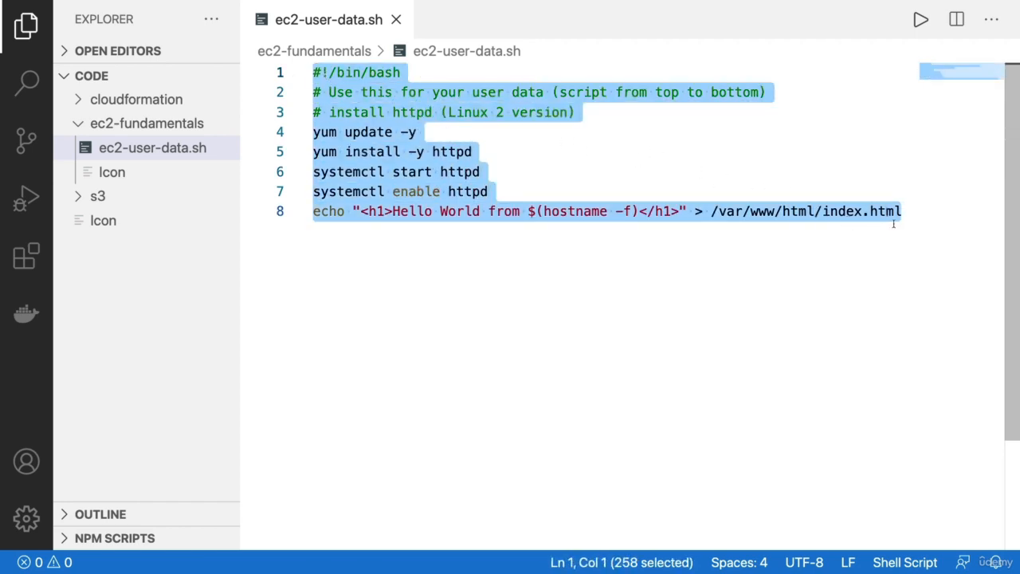
- Return to the browser and paste the copied bash script as text into the instance's User data
{"action": "key", "text": "ctrl+Left"}
{"action": "left_click", "coordinate": [481, 412]}
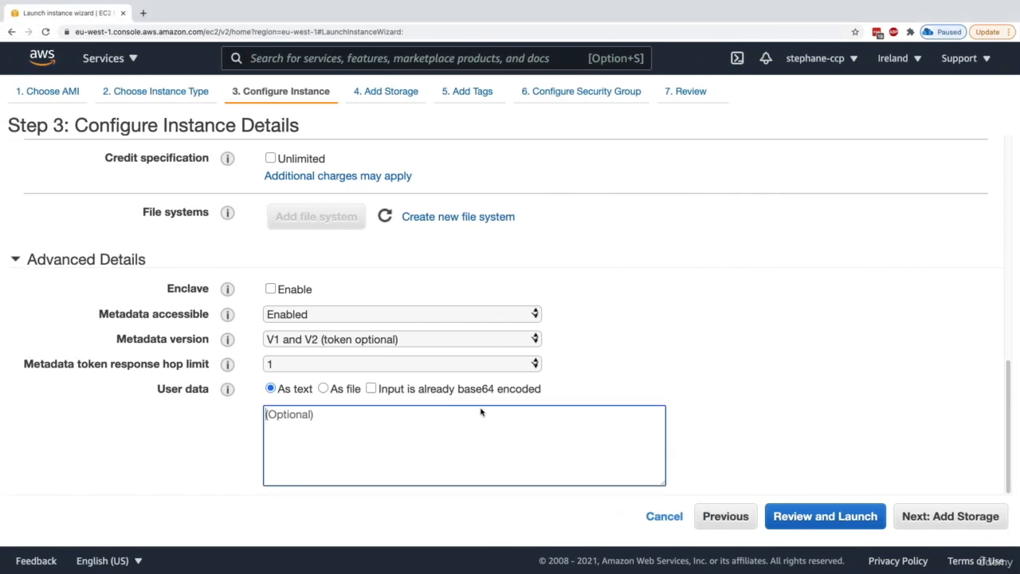
{"action": "key", "text": "super+v"}
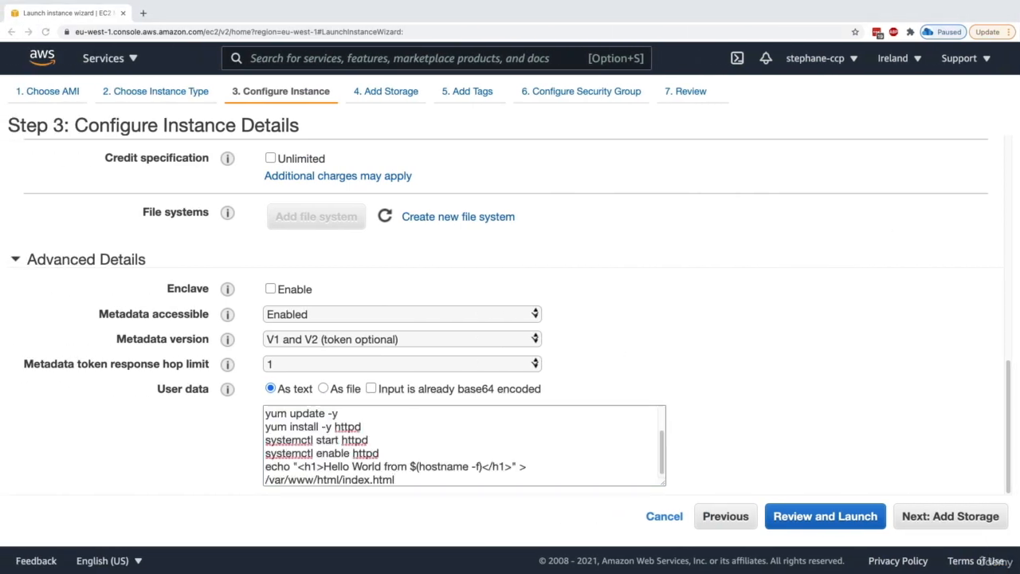
{"action": "left_click", "coordinate": [600, 457]}
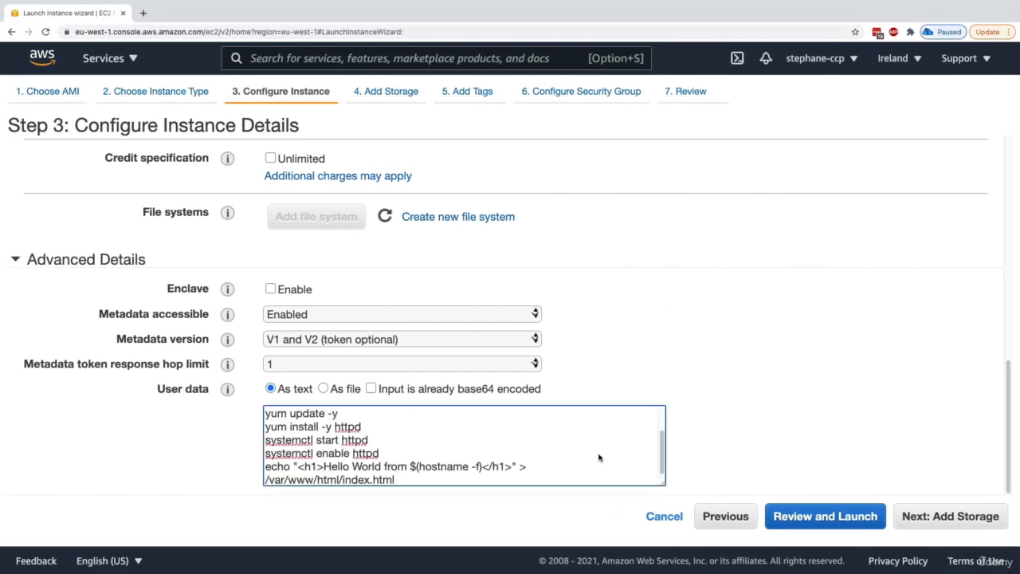
{"action": "left_click", "coordinate": [596, 460]}
- Proceed to storage, keep the 8 GiB General Purpose SSD (gp2) root volume with delete on termination, and continue to tags
{"action": "left_click", "coordinate": [1007, 516]}
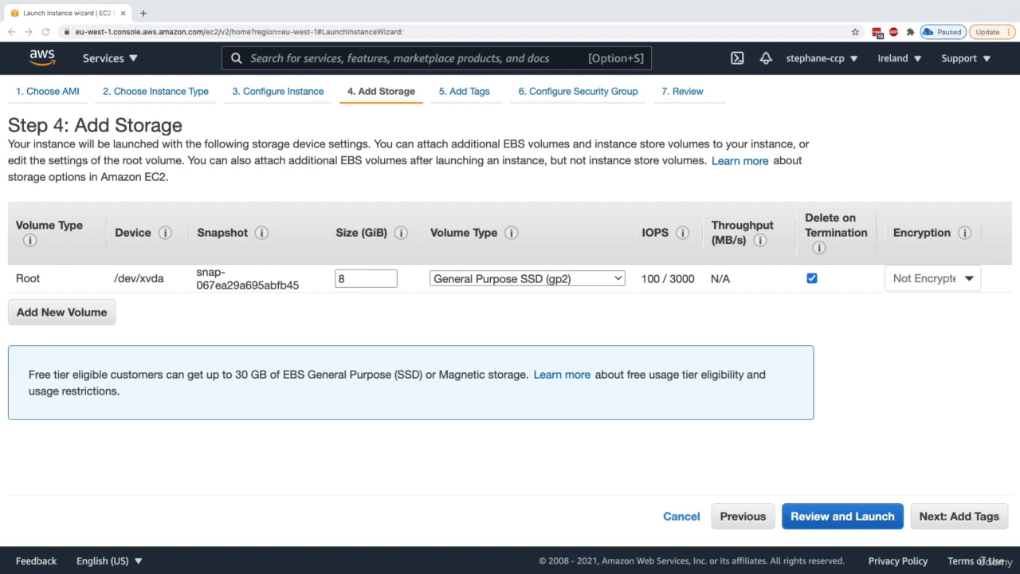
{"action": "left_click", "coordinate": [359, 287]}
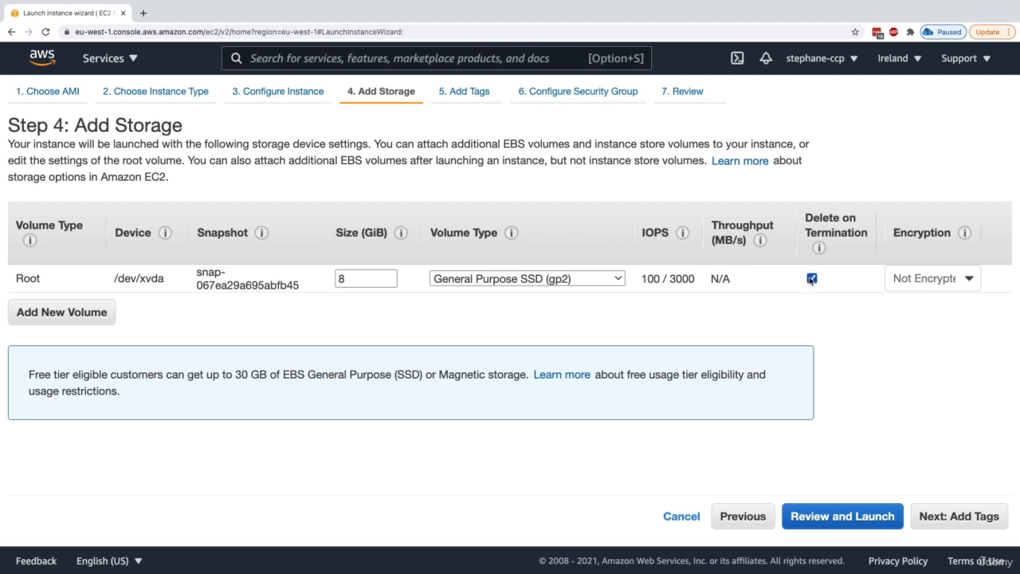
{"action": "left_click", "coordinate": [939, 510]}
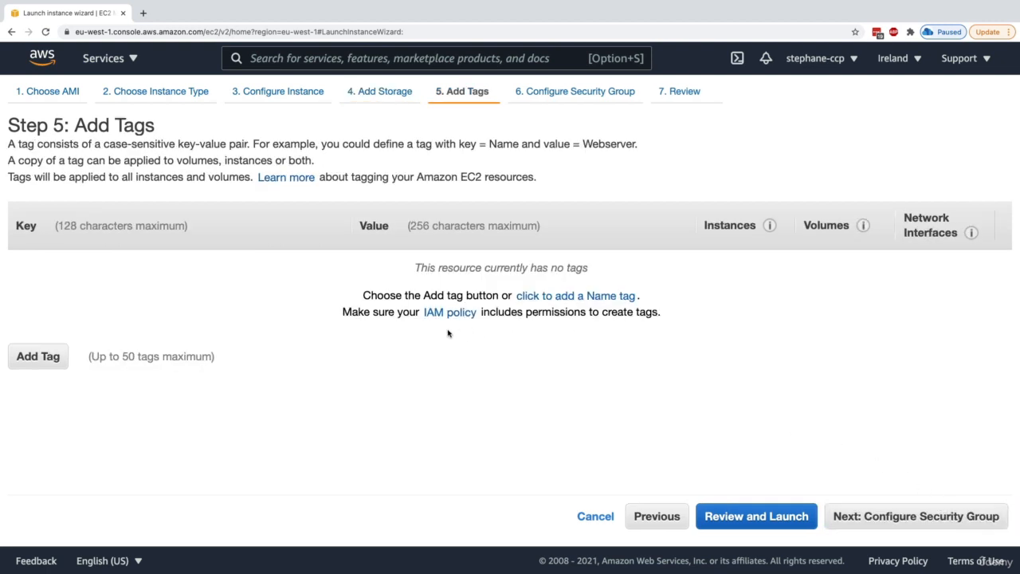
- Add an instance tag with the key Name and the value My First Instance
{"action": "left_click", "coordinate": [68, 364]}
{"action": "type", "text": "Name"}
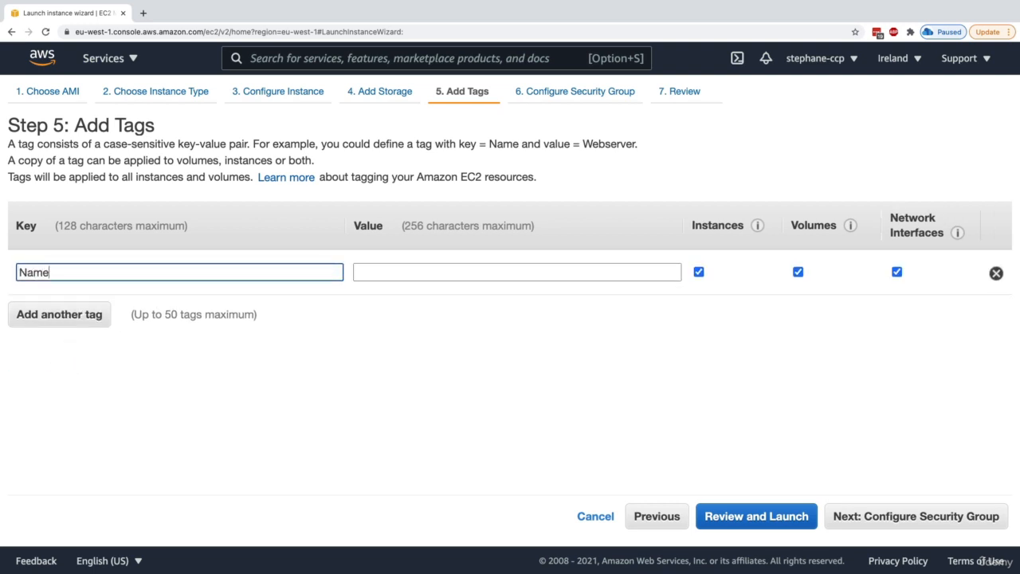
{"action": "key", "text": "Tab"}
{"action": "type", "text": "My Fi"}
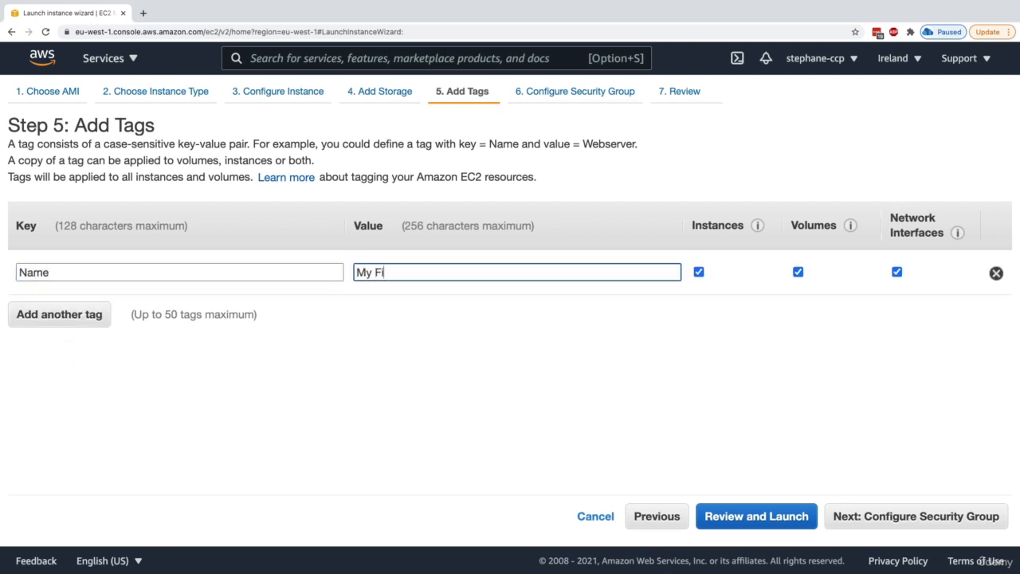
{"action": "type", "text": "rst Instance"}
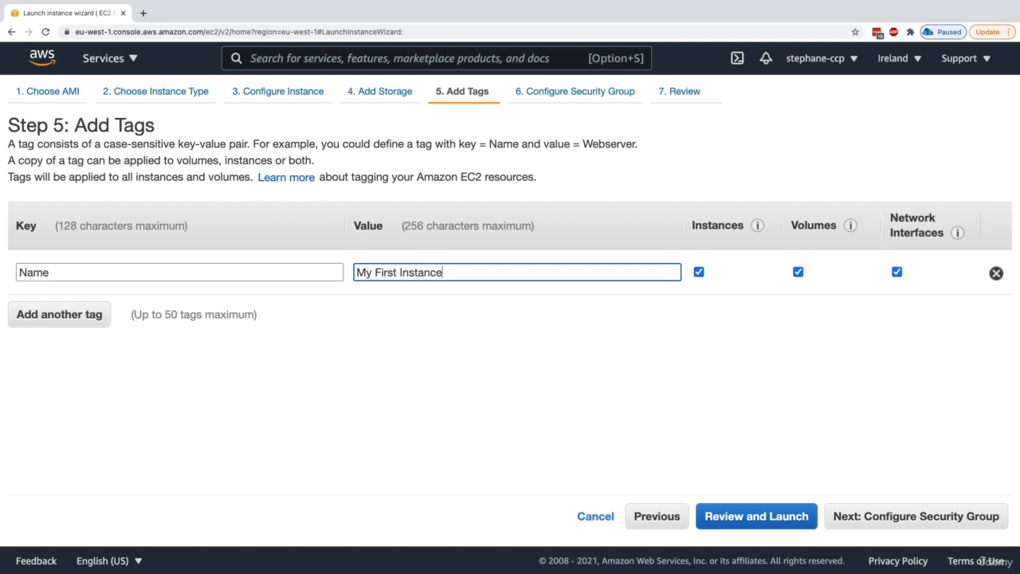
- Add a second tag with the key Department and the value Finance, and continue to the security group configuration
{"action": "left_click", "coordinate": [89, 321]}
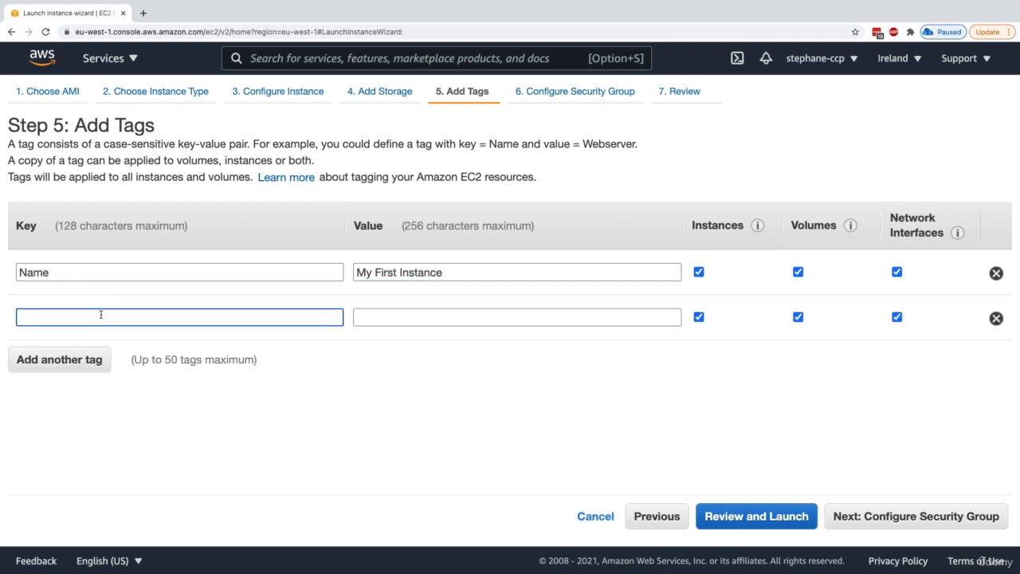
{"action": "type", "text": "Department"}
{"action": "key", "text": "Tab"}
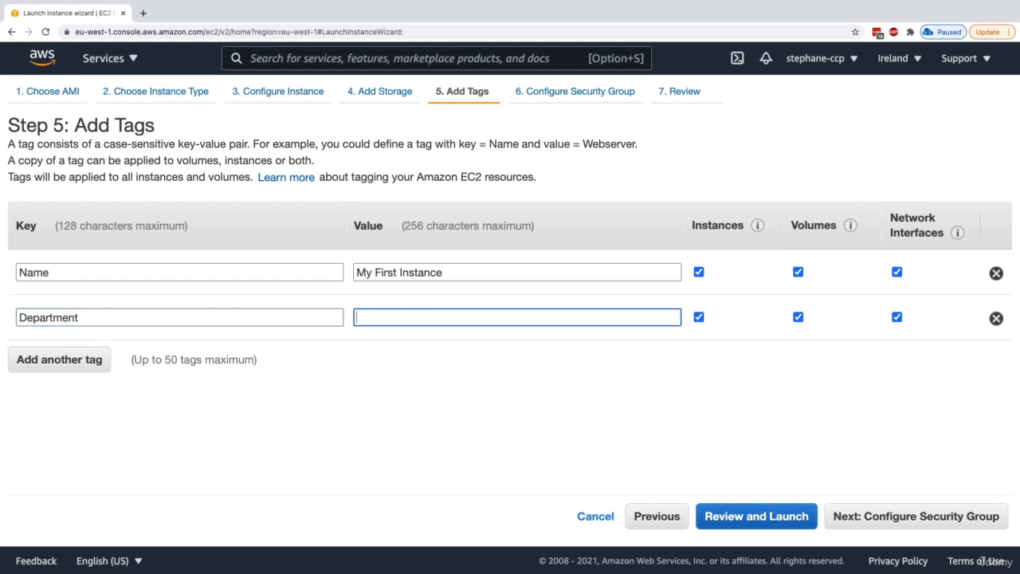
{"action": "type", "text": "Finance"}
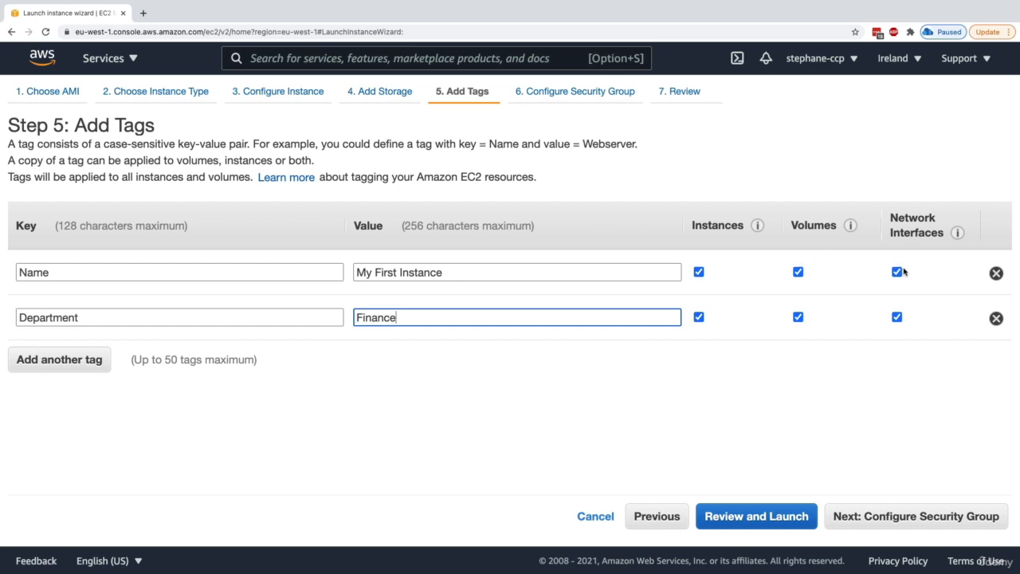
{"action": "left_click", "coordinate": [909, 518]}
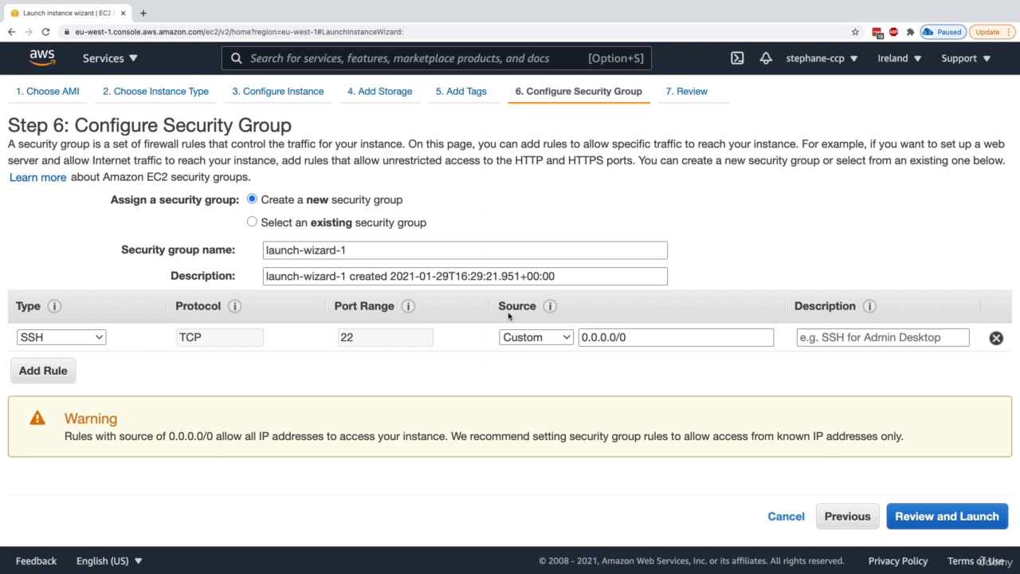
- Keep the new security group and add an HTTP rule for TCP port 80 with the source 0.0.0.0/0, ::/0
{"action": "left_click_drag", "start_coordinate": [280, 201], "coordinate": [375, 201]}
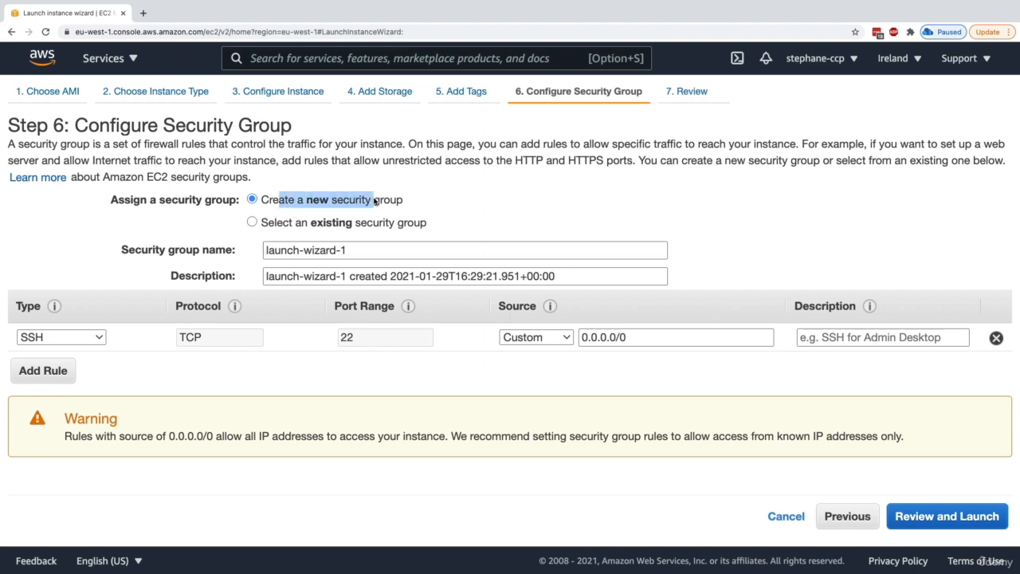
{"action": "left_click", "coordinate": [375, 201]}
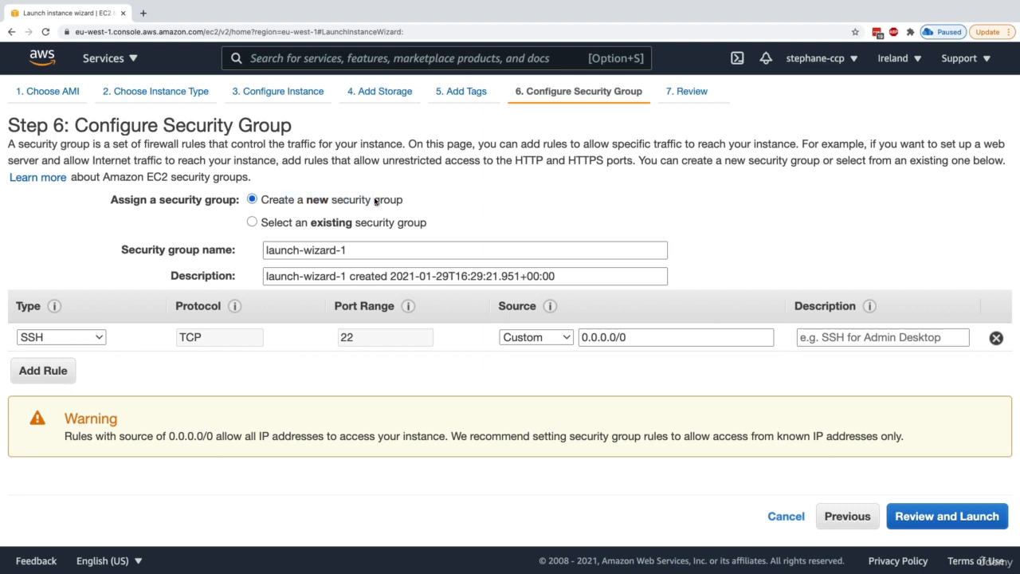
{"action": "left_click", "coordinate": [67, 375]}
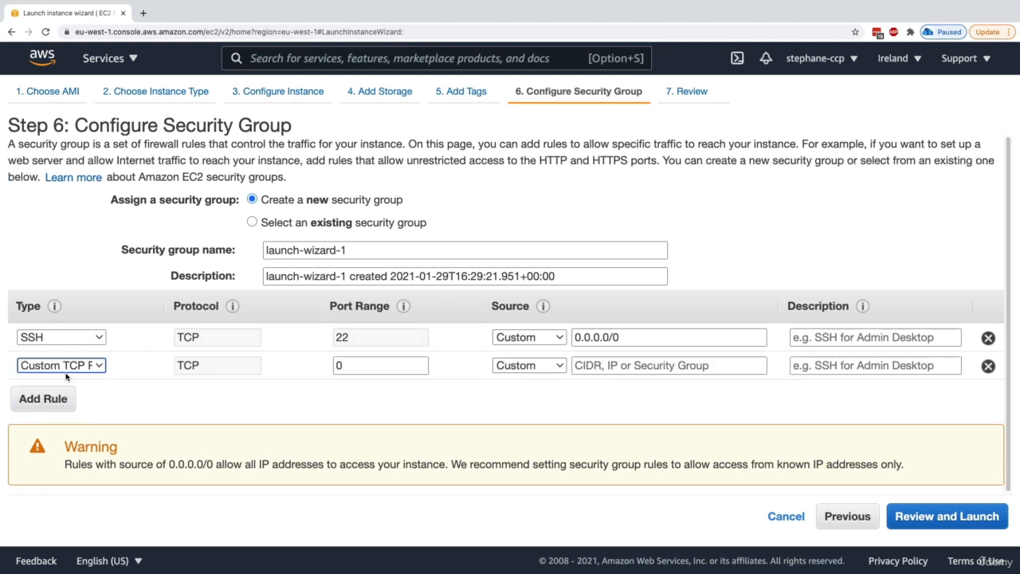
{"action": "left_click", "coordinate": [71, 368]}
{"action": "scroll", "coordinate": [70, 530], "scroll_direction": "down", "scroll_amount": 5}
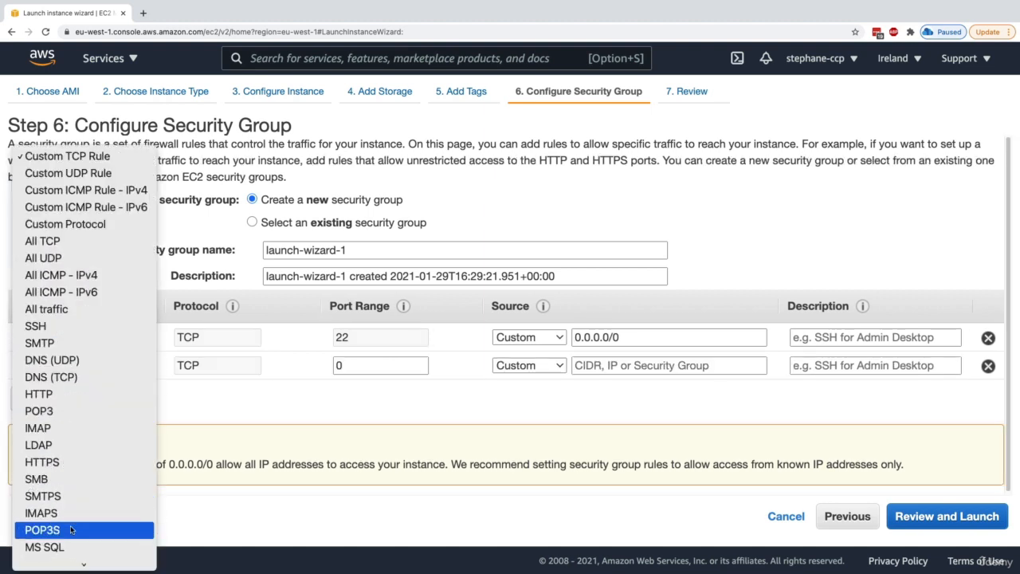
{"action": "left_click", "coordinate": [72, 394]}
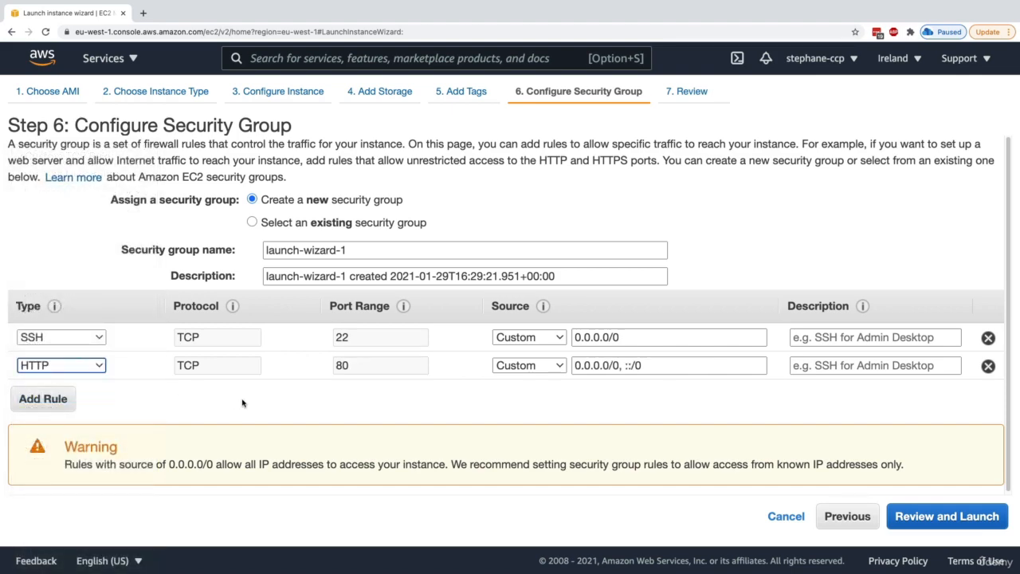
{"action": "left_click_drag", "start_coordinate": [373, 368], "coordinate": [339, 368]}
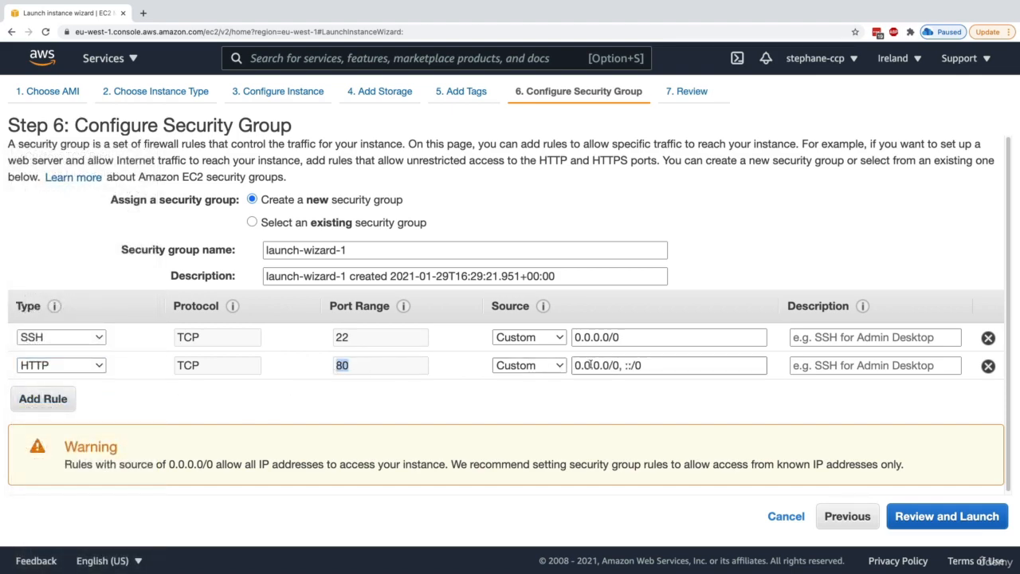
{"action": "left_click_drag", "start_coordinate": [572, 365], "coordinate": [656, 369]}
{"action": "left_click", "coordinate": [647, 391]}
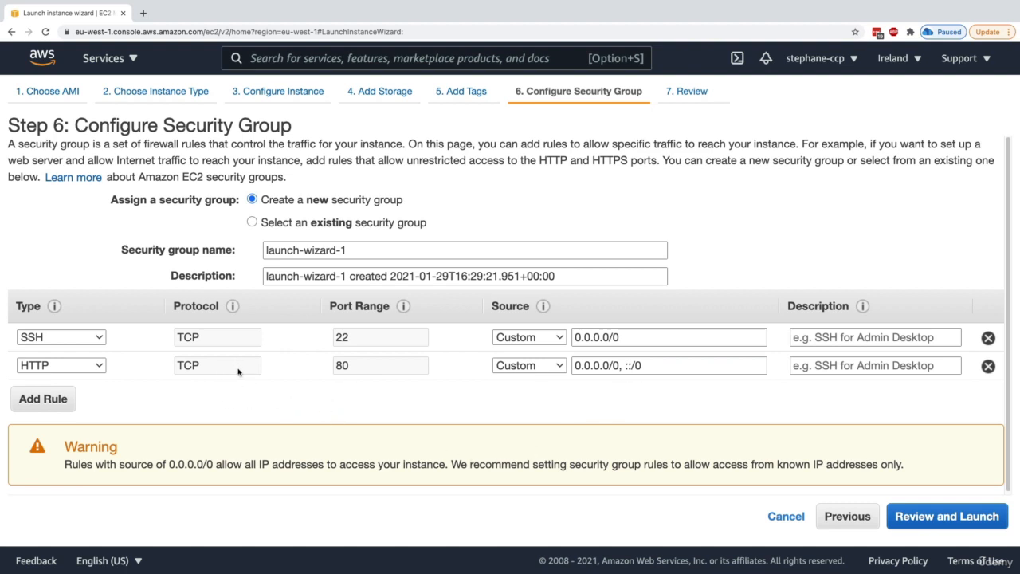
- Proceed to the launch review and check the security notice and the security group rules
{"action": "left_click", "coordinate": [927, 516]}
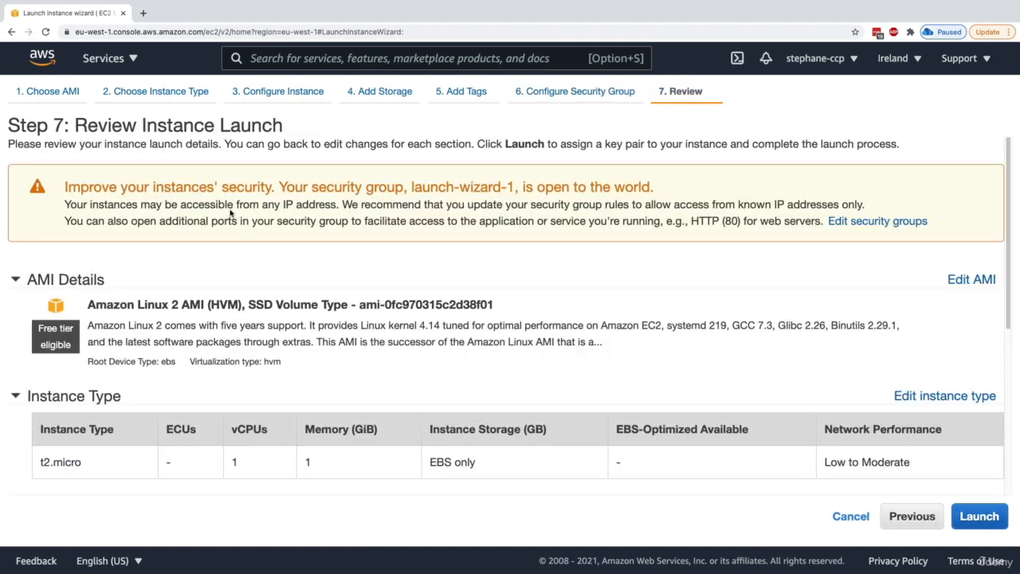
{"action": "left_click_drag", "start_coordinate": [154, 186], "coordinate": [275, 186]}
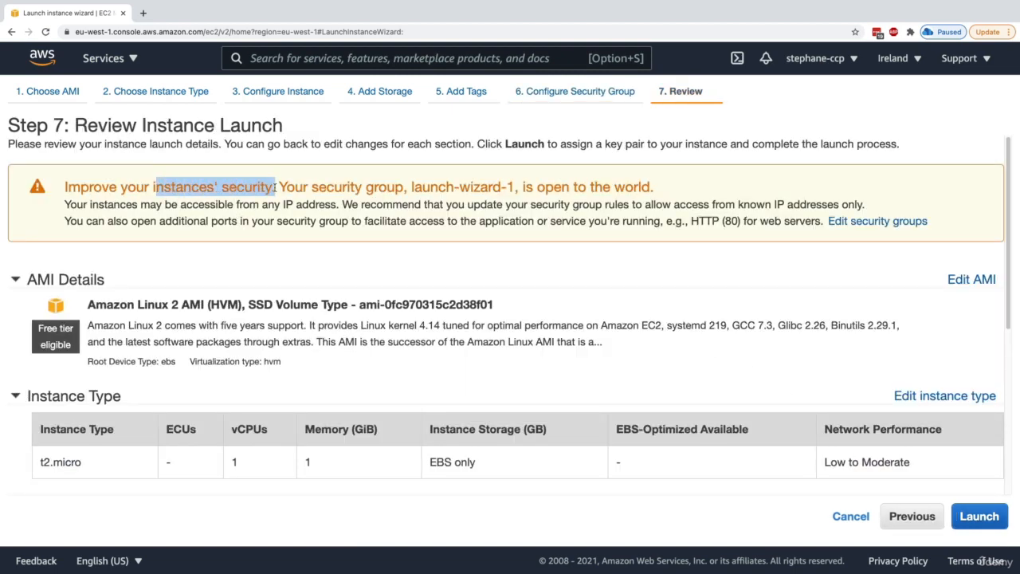
{"action": "left_click_drag", "start_coordinate": [473, 187], "coordinate": [609, 185]}
{"action": "left_click", "coordinate": [606, 184]}
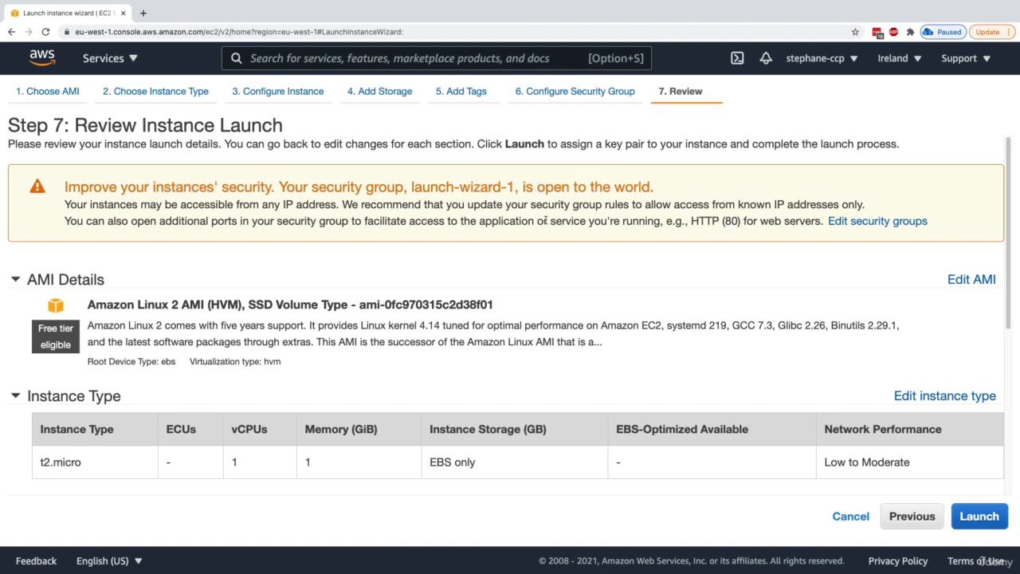
{"action": "scroll", "coordinate": [554, 306], "scroll_direction": "down", "scroll_amount": 5}
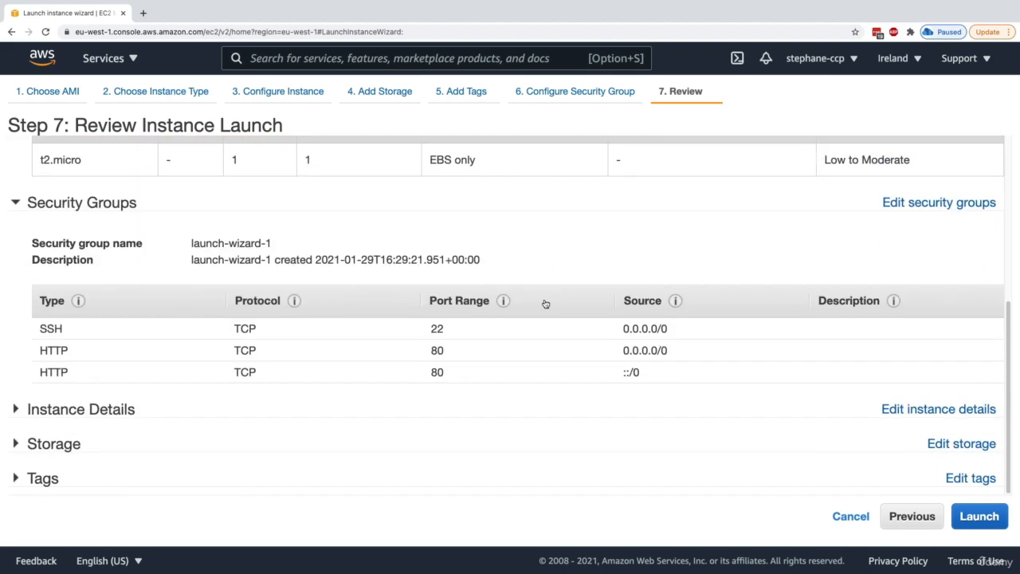
- Start the launch, then create a new key pair named EC2 Tutorial and download its private key file
{"action": "left_click", "coordinate": [970, 512]}
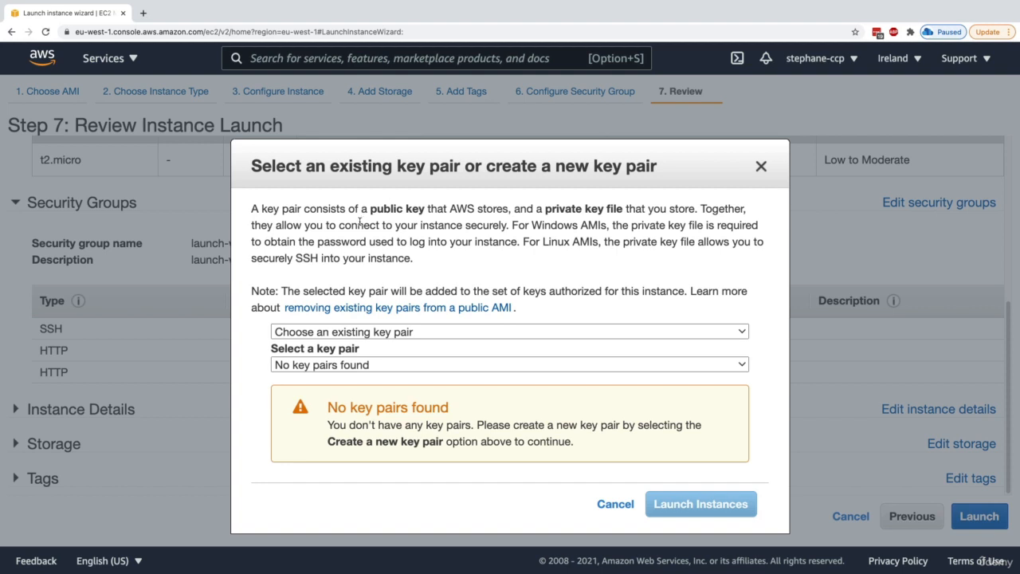
{"action": "left_click", "coordinate": [345, 365]}
{"action": "left_click", "coordinate": [345, 368]}
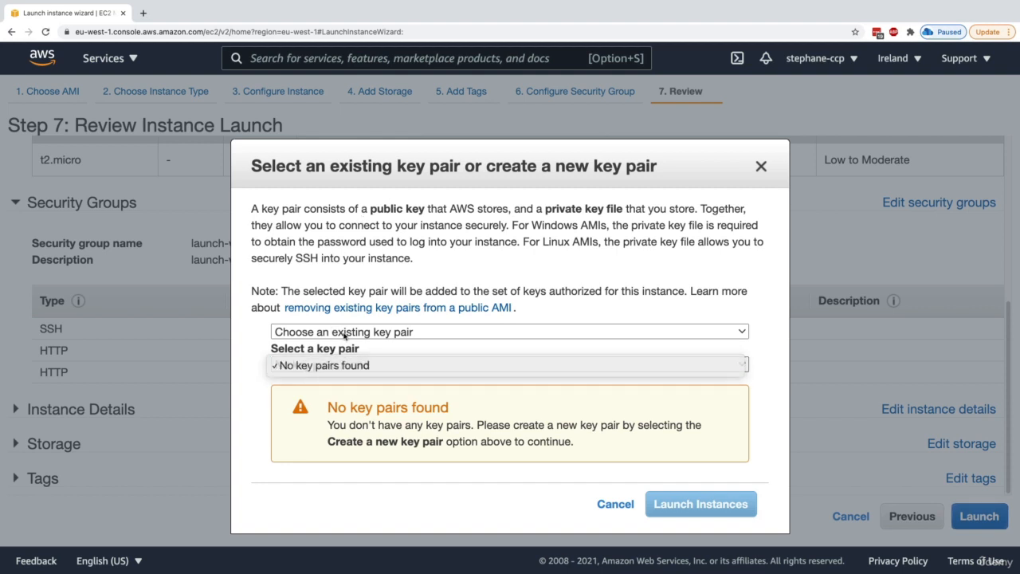
{"action": "left_click", "coordinate": [344, 333]}
{"action": "left_click", "coordinate": [343, 351]}
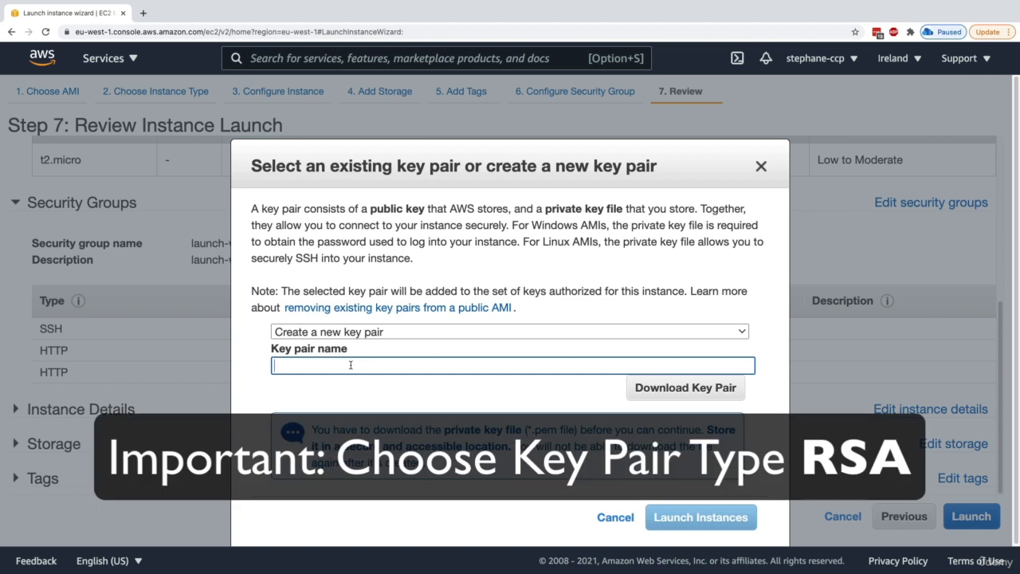
{"action": "type", "text": "EC2 Tutorial"}
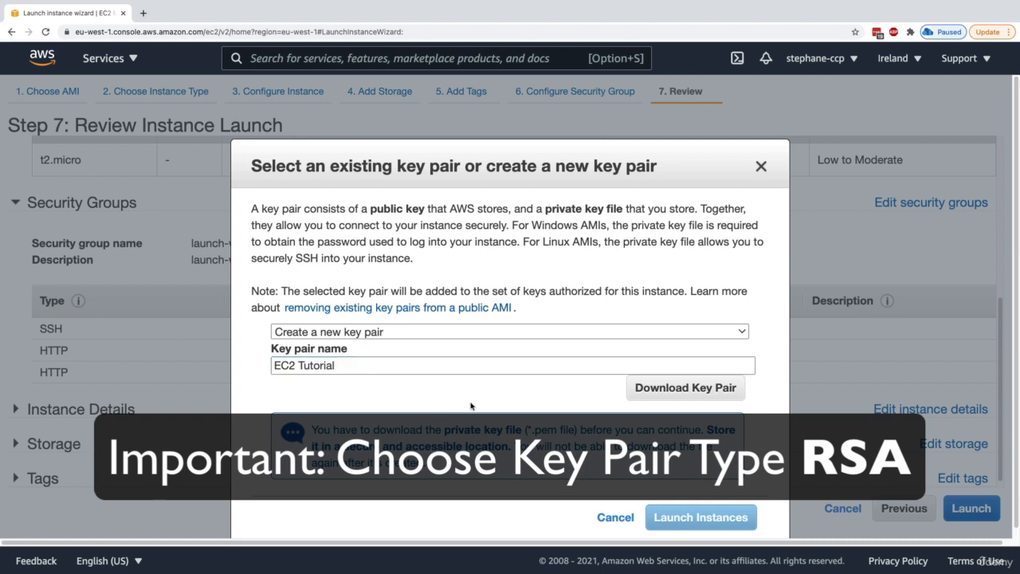
{"action": "left_click", "coordinate": [687, 387]}
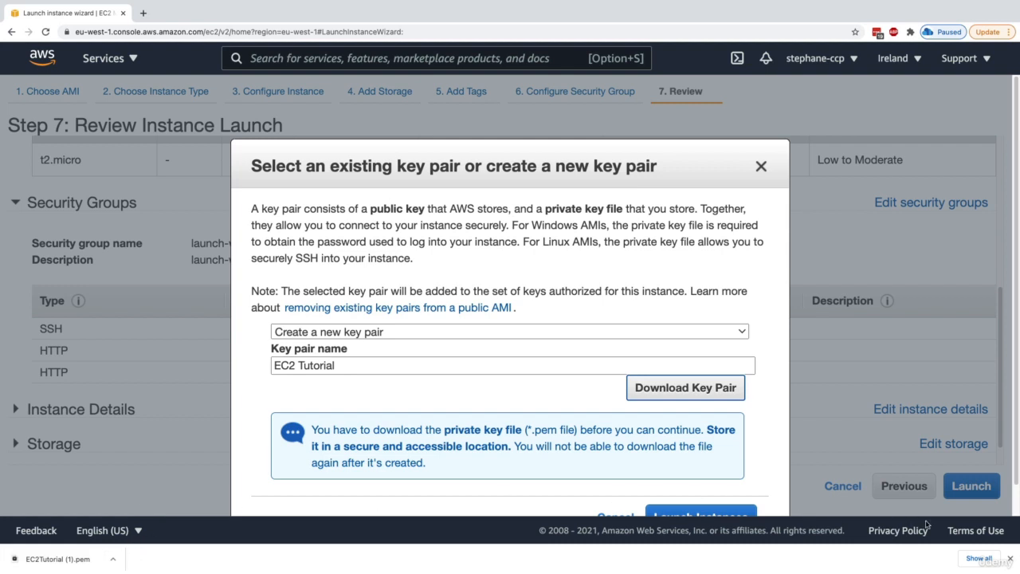
{"action": "left_click", "coordinate": [1010, 558]}
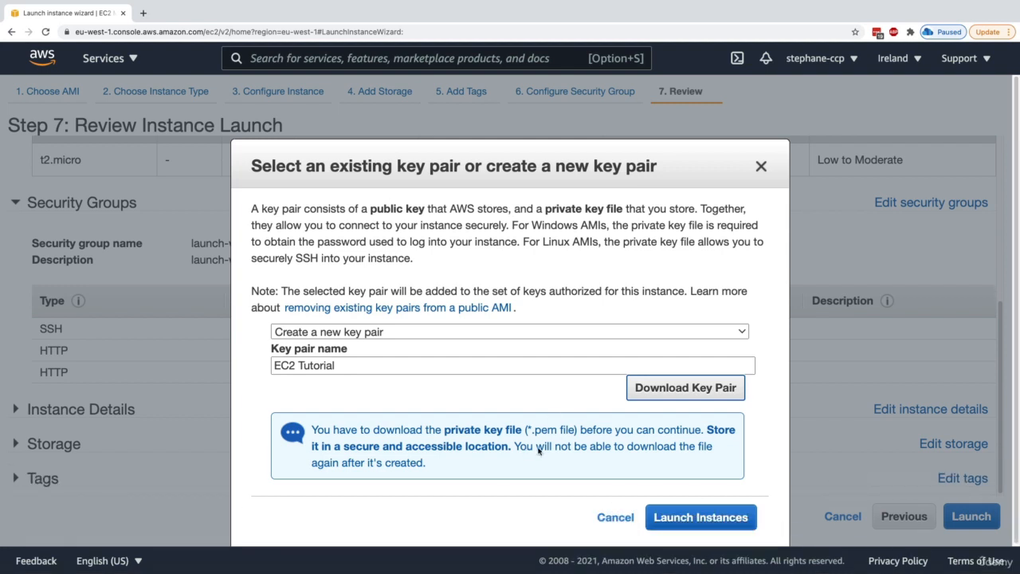
- Launch the instance and open it in the instances list, removing the instance ID filter
{"action": "left_click", "coordinate": [696, 516]}
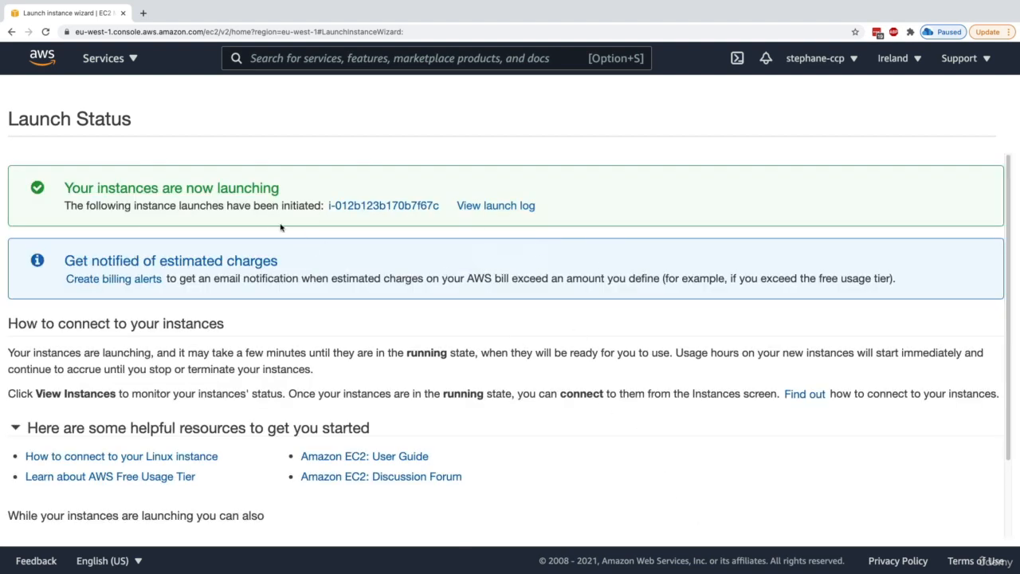
{"action": "left_click", "coordinate": [336, 208]}
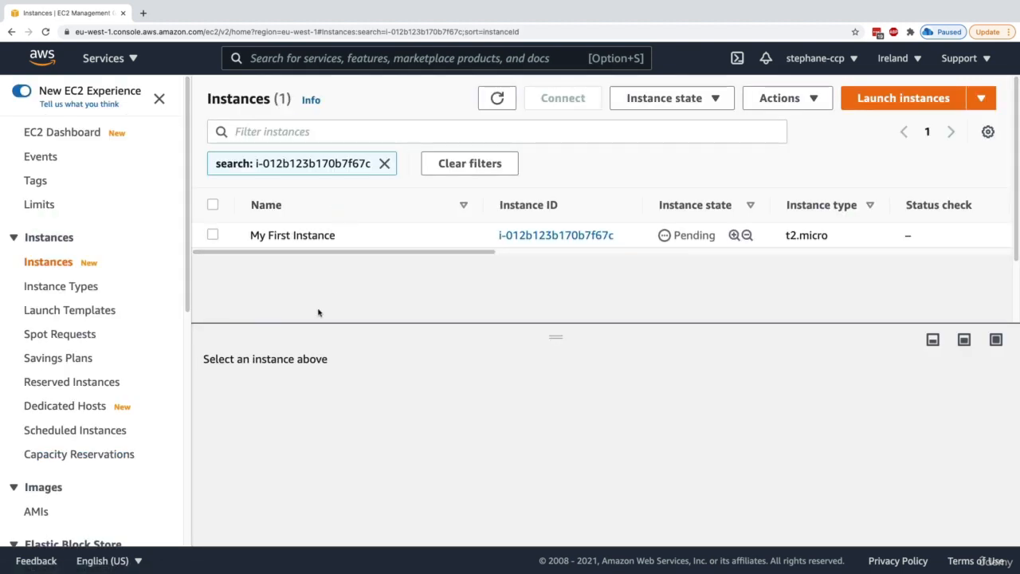
{"action": "left_click", "coordinate": [384, 163]}
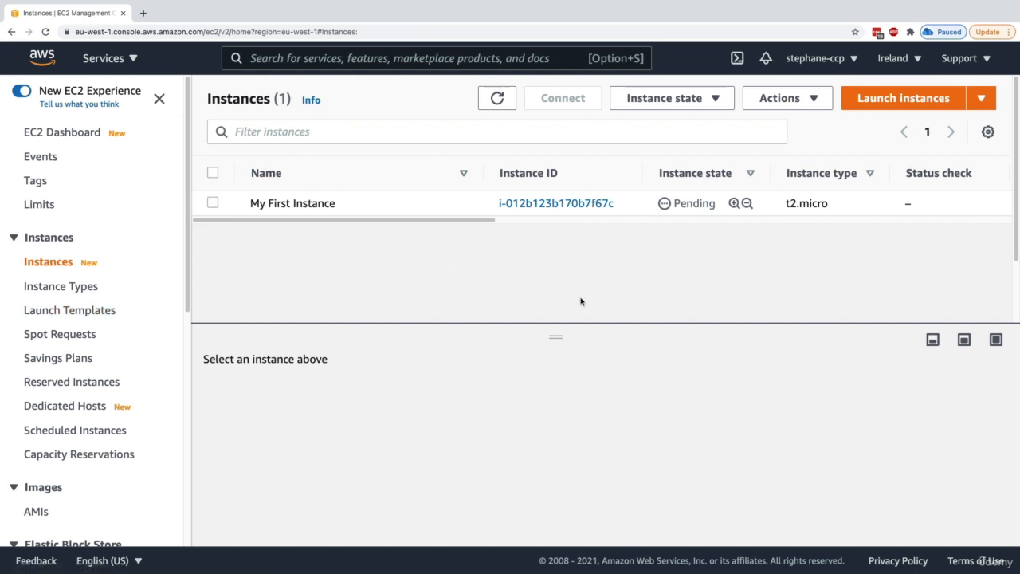
- Enlarge the details pane, select My First Instance, and examine its Name and Department tags
{"action": "left_click_drag", "start_coordinate": [560, 336], "coordinate": [616, 236]}
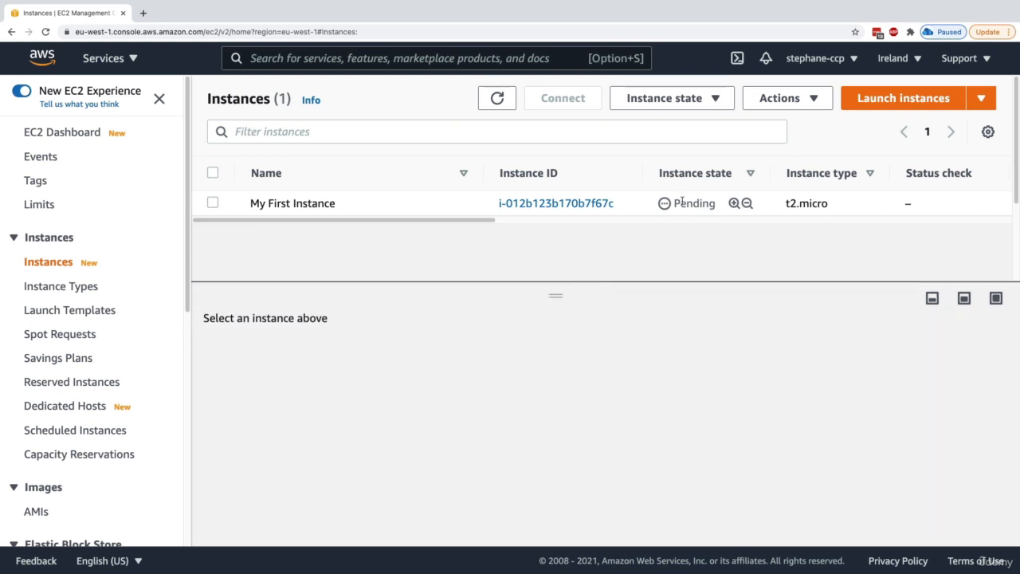
{"action": "left_click", "coordinate": [683, 200]}
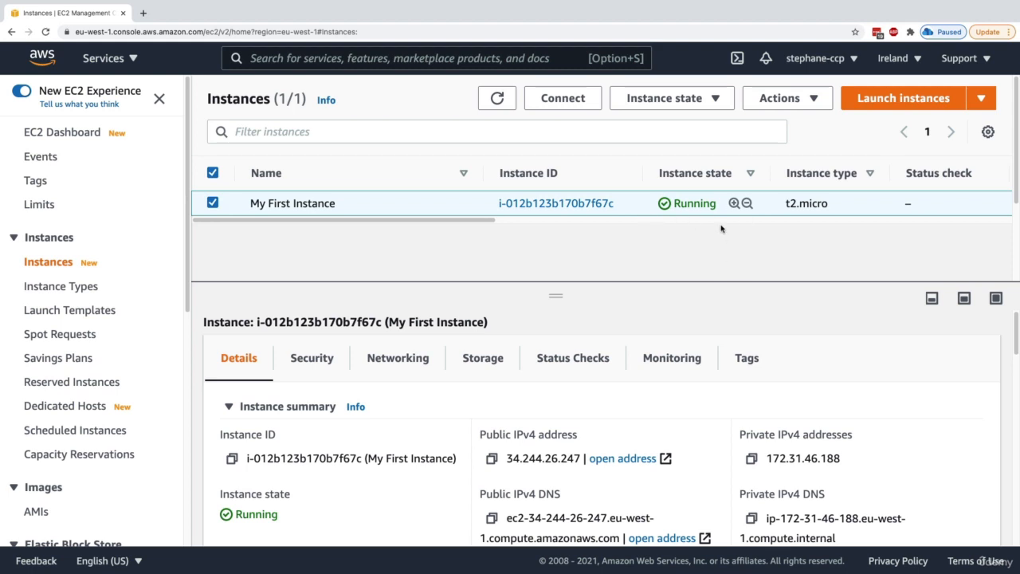
{"action": "left_click_drag", "start_coordinate": [258, 202], "coordinate": [331, 204]}
{"action": "left_click", "coordinate": [314, 214]}
{"action": "left_click", "coordinate": [746, 359]}
{"action": "scroll", "coordinate": [558, 447], "scroll_direction": "down", "scroll_amount": 1}
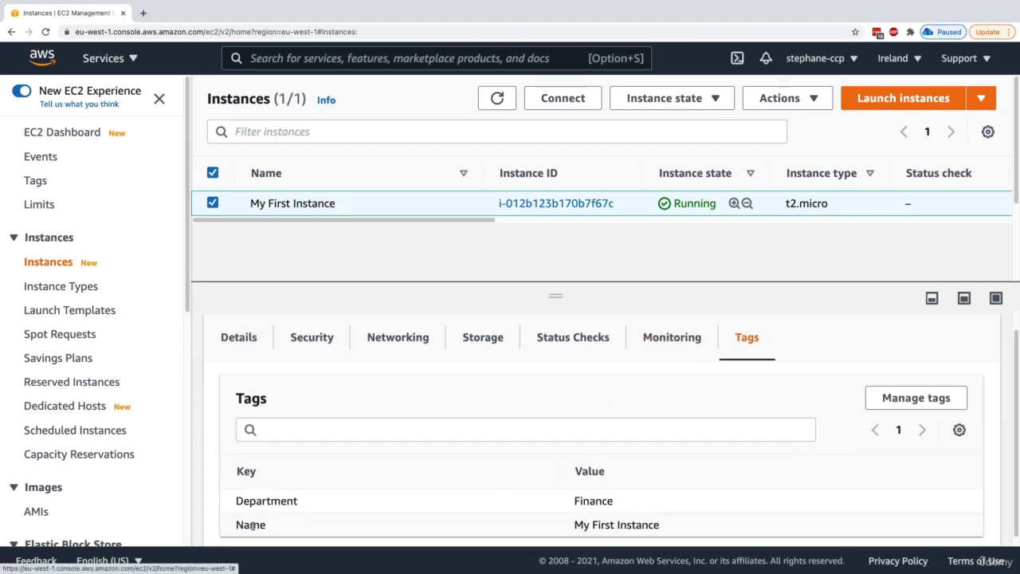
{"action": "left_click_drag", "start_coordinate": [574, 525], "coordinate": [666, 526]}
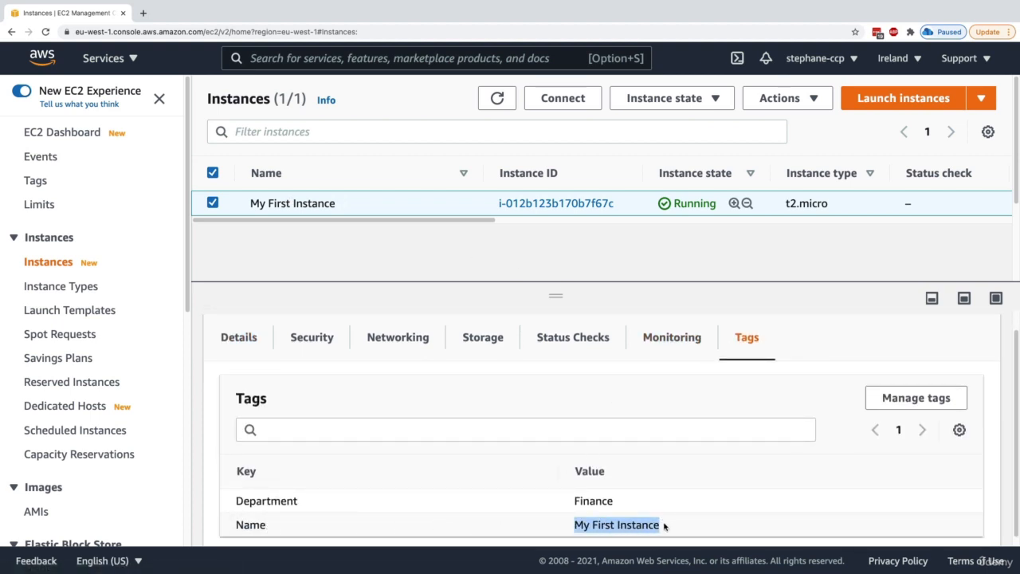
{"action": "left_click", "coordinate": [669, 526]}
- Examine the instance's details, including its instance type, platform, AMI and key pair name
{"action": "left_click", "coordinate": [258, 339]}
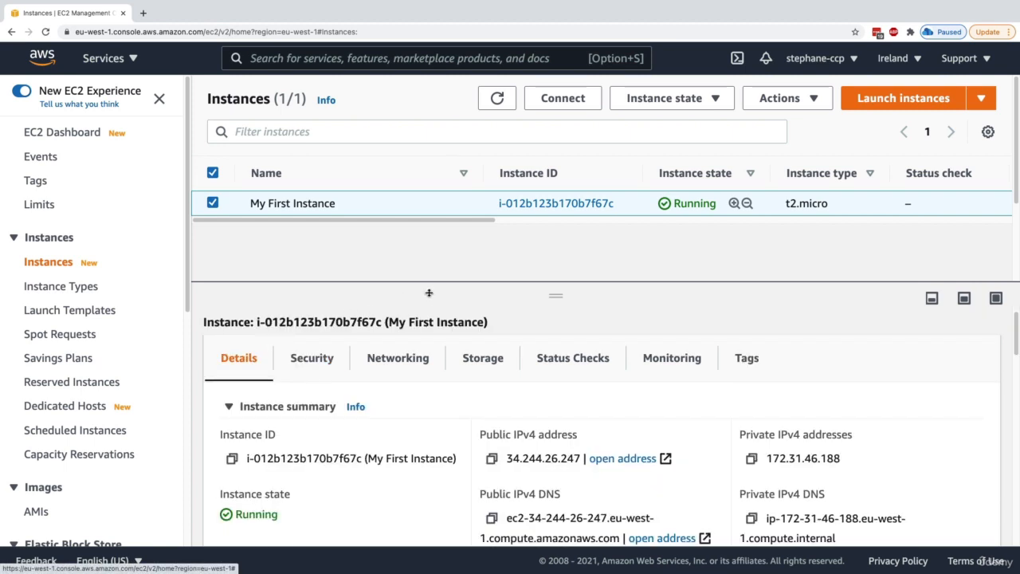
{"action": "scroll", "coordinate": [468, 431], "scroll_direction": "down", "scroll_amount": 1}
{"action": "scroll", "coordinate": [469, 431], "scroll_direction": "down", "scroll_amount": 3}
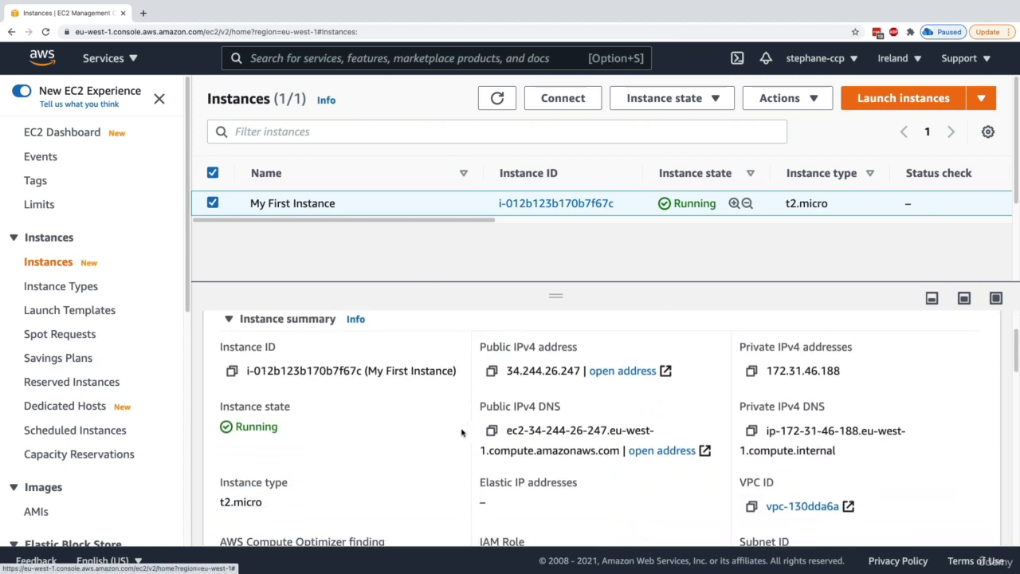
{"action": "mouse_move", "coordinate": [221, 468]}
{"action": "left_mouse_down"}
{"action": "mouse_move", "coordinate": [290, 470]}
{"action": "mouse_move", "coordinate": [222, 475]}
{"action": "left_mouse_up"}
{"action": "scroll", "coordinate": [290, 469], "scroll_direction": "down", "scroll_amount": 1}
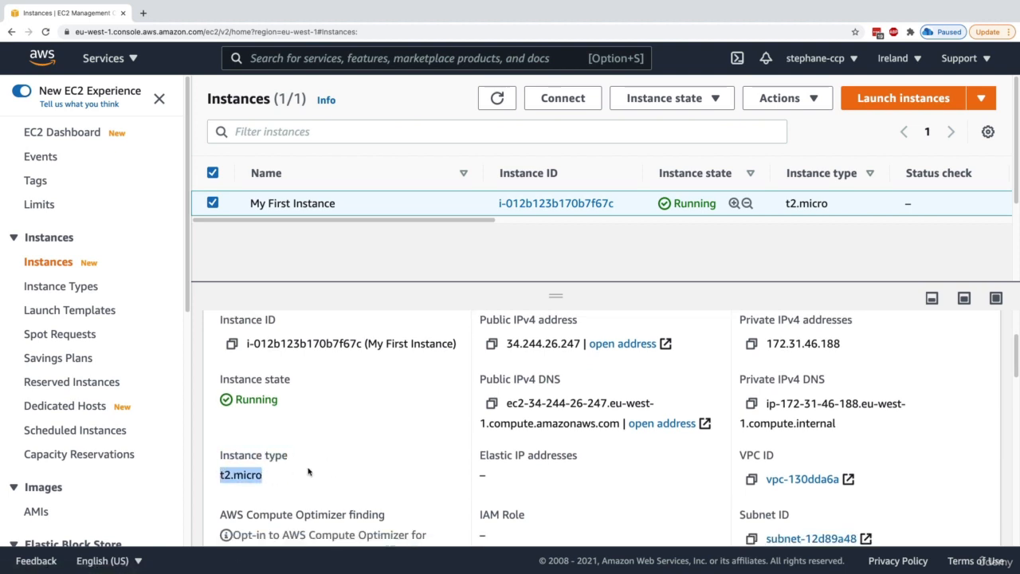
{"action": "scroll", "coordinate": [331, 478], "scroll_direction": "down", "scroll_amount": 4}
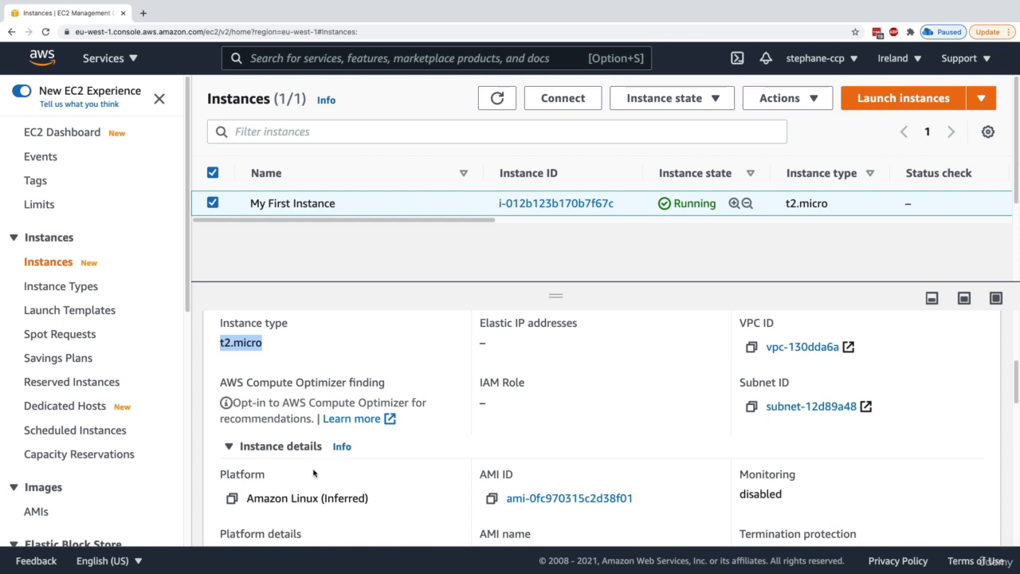
{"action": "scroll", "coordinate": [319, 471], "scroll_direction": "down", "scroll_amount": 3}
{"action": "scroll", "coordinate": [320, 466], "scroll_direction": "down", "scroll_amount": 5}
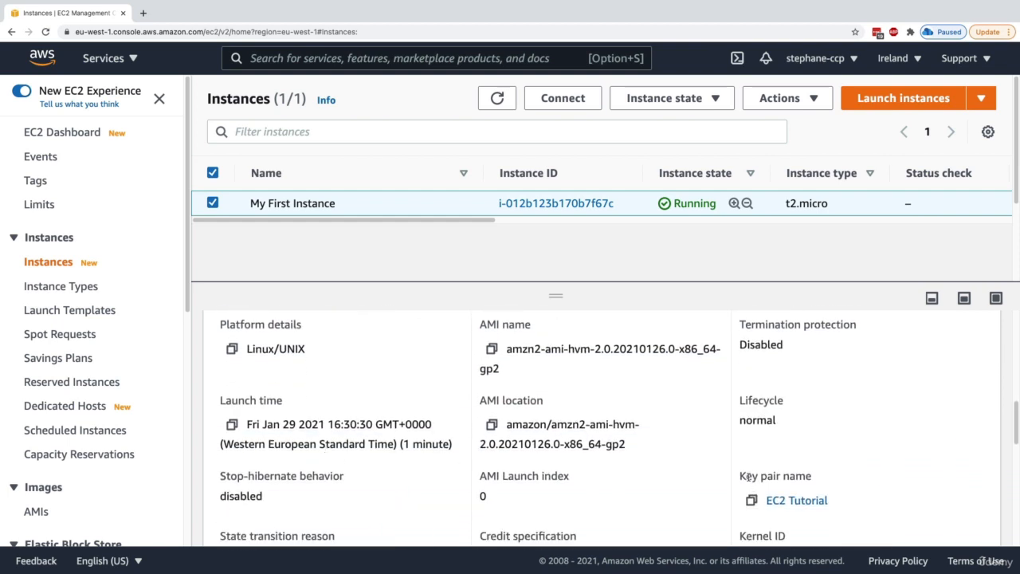
{"action": "left_click_drag", "start_coordinate": [747, 476], "coordinate": [808, 476]}
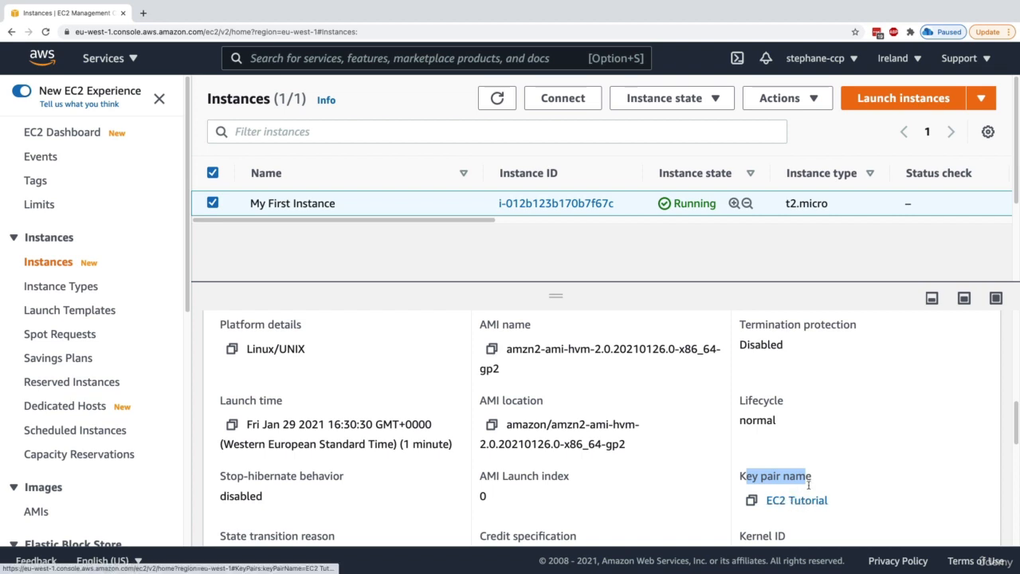
{"action": "left_click", "coordinate": [789, 479]}
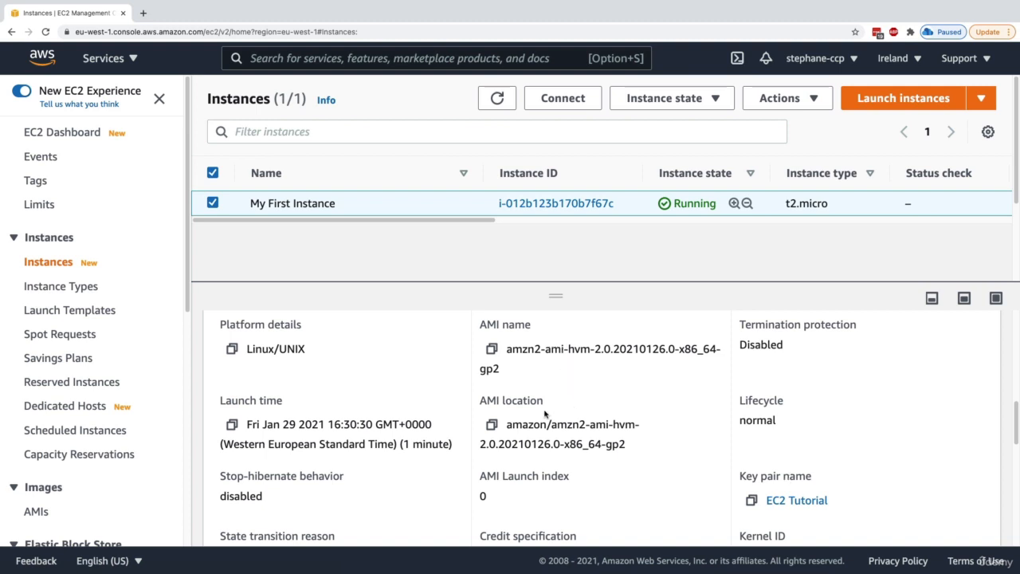
- Return to the instance summary and check the public and private IPv4 addresses
{"action": "scroll", "coordinate": [460, 424], "scroll_direction": "up", "scroll_amount": 10}
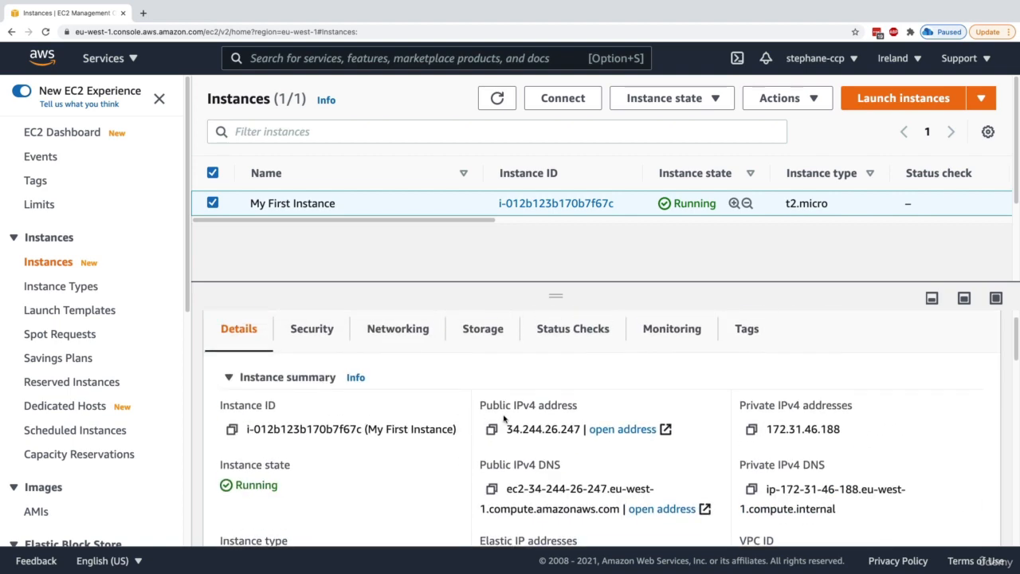
{"action": "left_click_drag", "start_coordinate": [485, 405], "coordinate": [579, 405]}
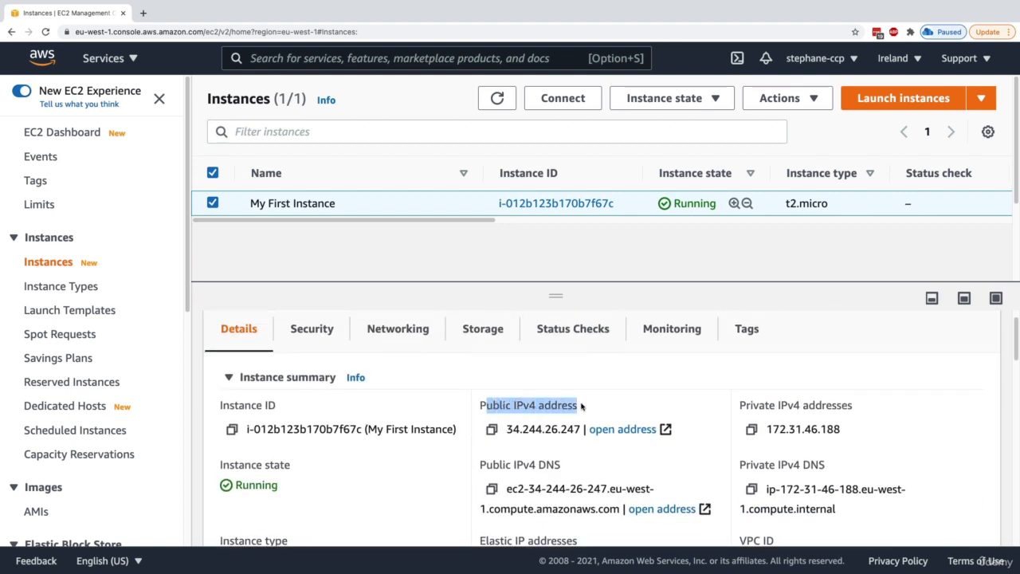
{"action": "triple_click", "coordinate": [546, 429]}
{"action": "left_click", "coordinate": [546, 429]}
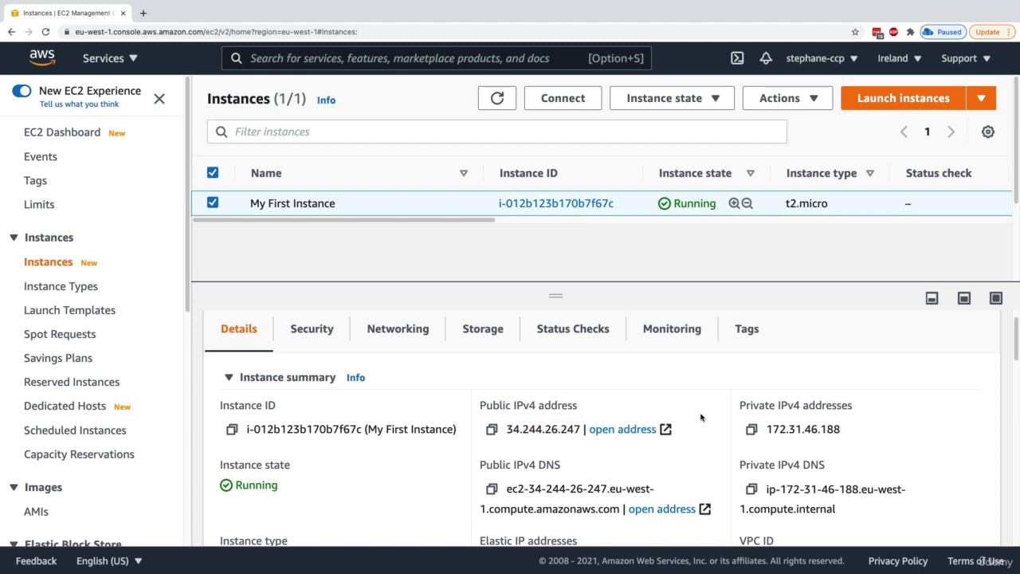
{"action": "left_click_drag", "start_coordinate": [740, 405], "coordinate": [788, 423]}
{"action": "triple_click", "coordinate": [789, 429]}
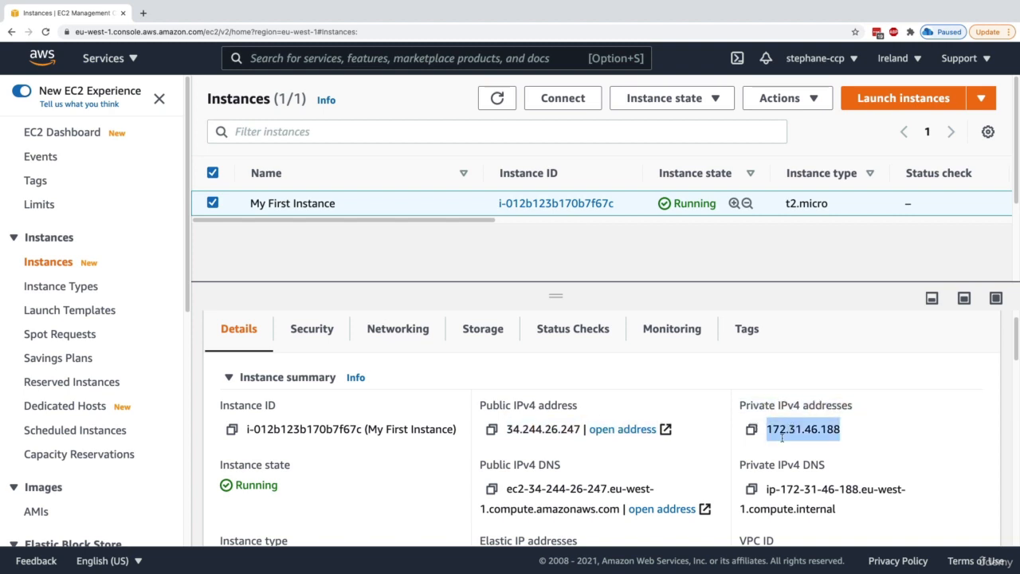
- Examine and copy the public IPv4 address of My First Instance
{"action": "double_click", "coordinate": [550, 430]}
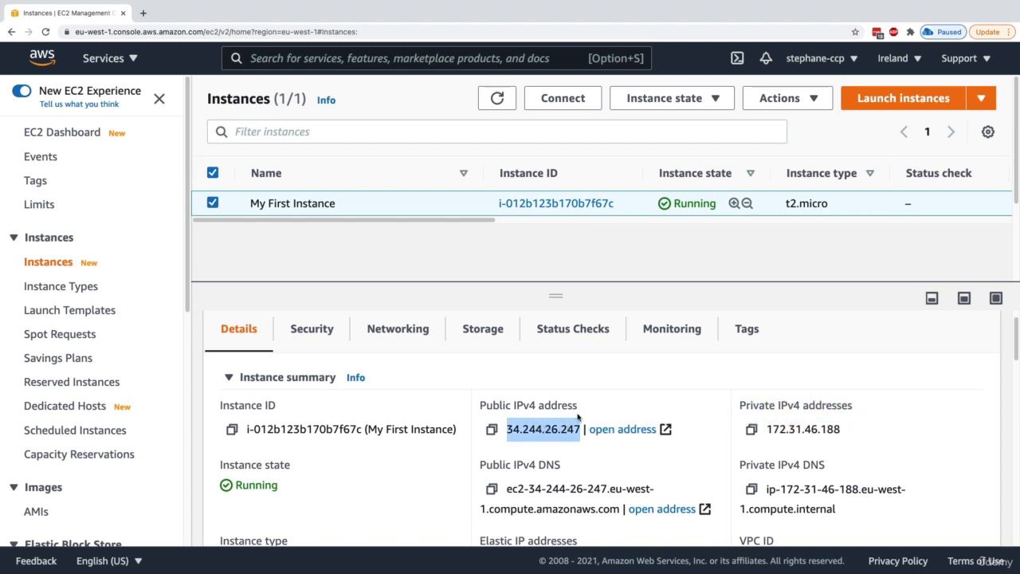
{"action": "left_click_drag", "start_coordinate": [492, 404], "coordinate": [577, 403]}
{"action": "left_click", "coordinate": [572, 401]}
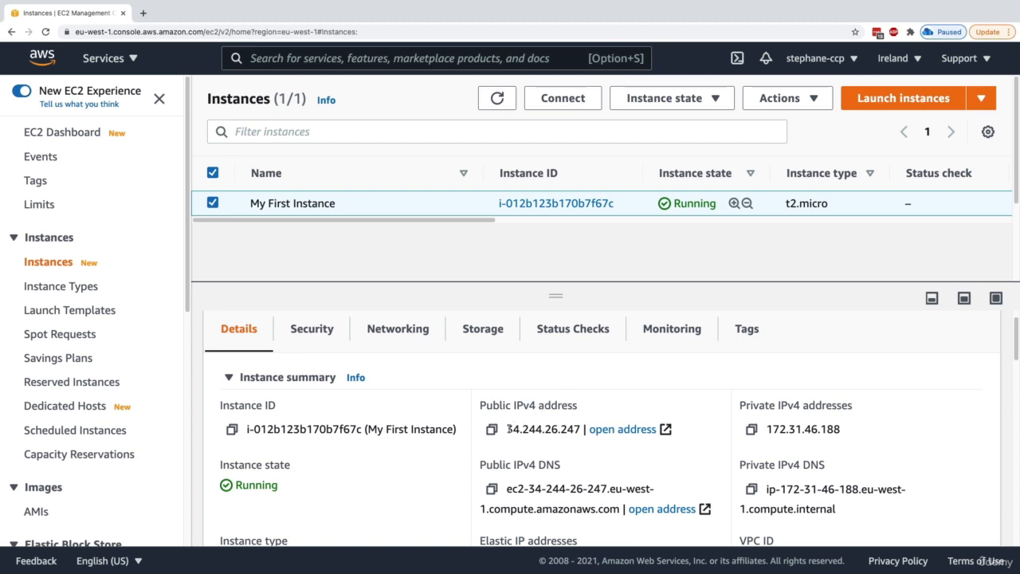
{"action": "left_click", "coordinate": [492, 429]}
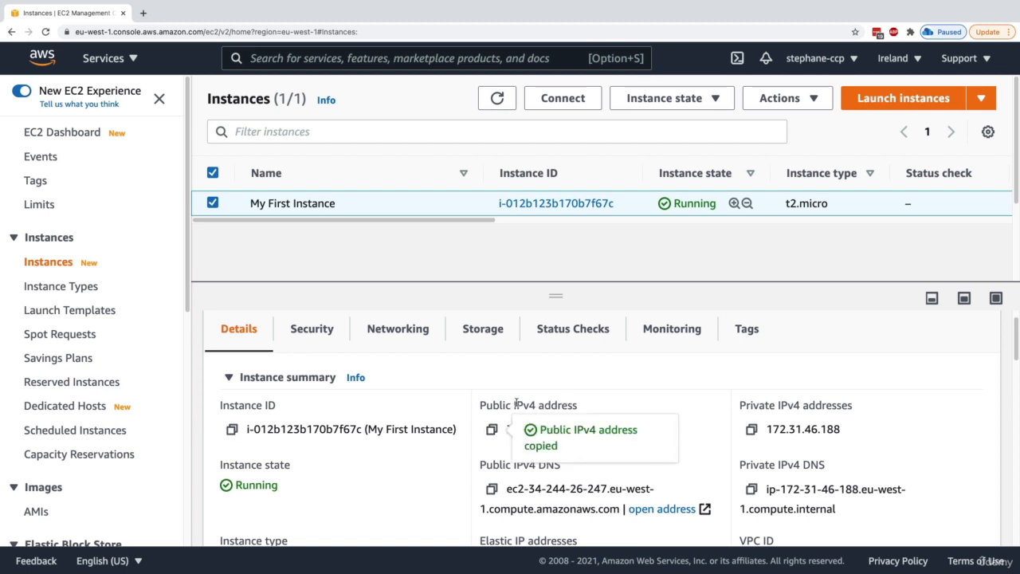
{"action": "triple_click", "coordinate": [516, 403]}
{"action": "double_click", "coordinate": [524, 426]}
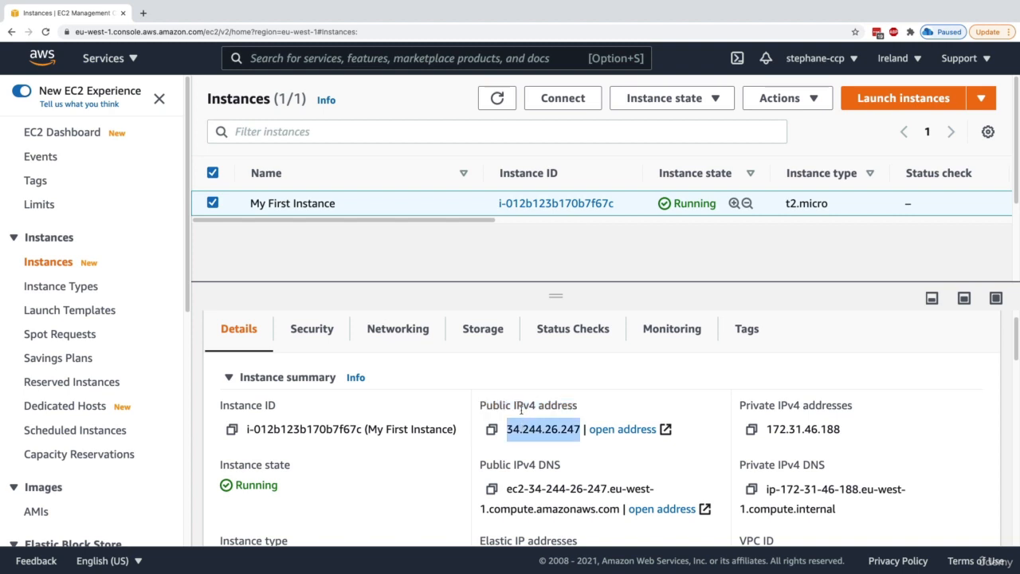
{"action": "triple_click", "coordinate": [525, 405]}
{"action": "left_click", "coordinate": [528, 405]}
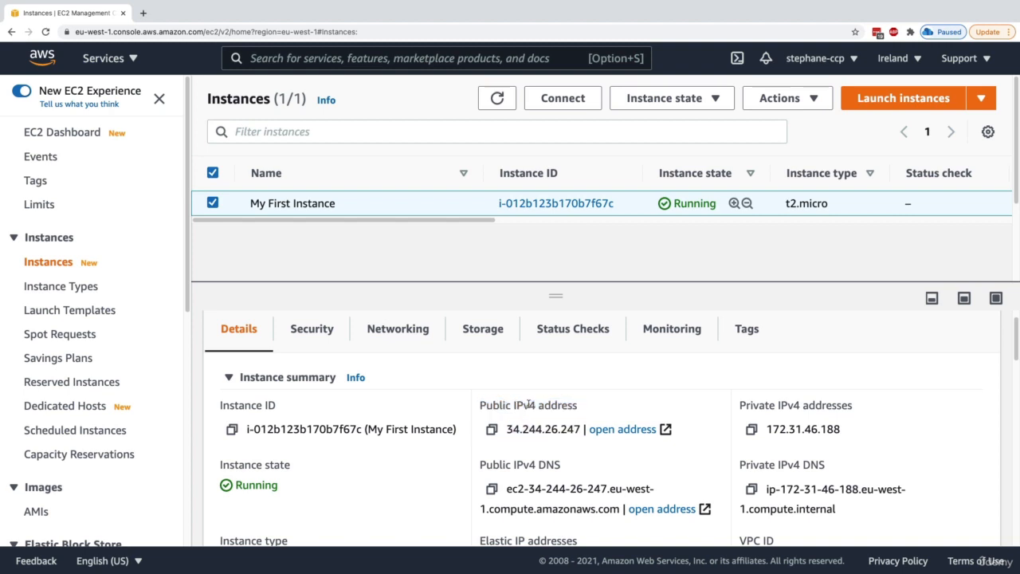
{"action": "left_click", "coordinate": [493, 429]}
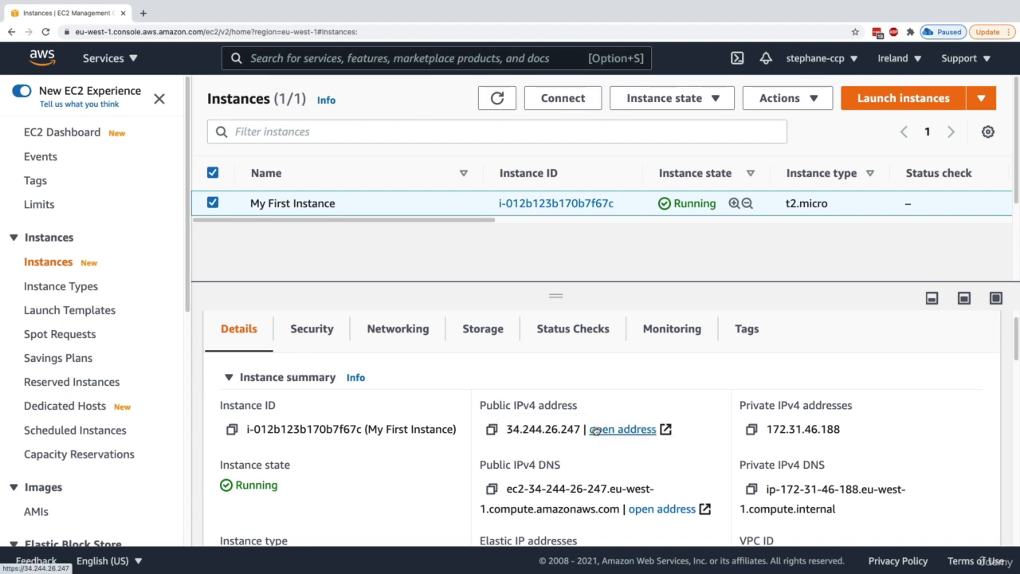
- Try to open the instance's public IPv4 address over HTTPS and inspect the protocol in its URL
{"action": "left_click", "coordinate": [601, 430]}
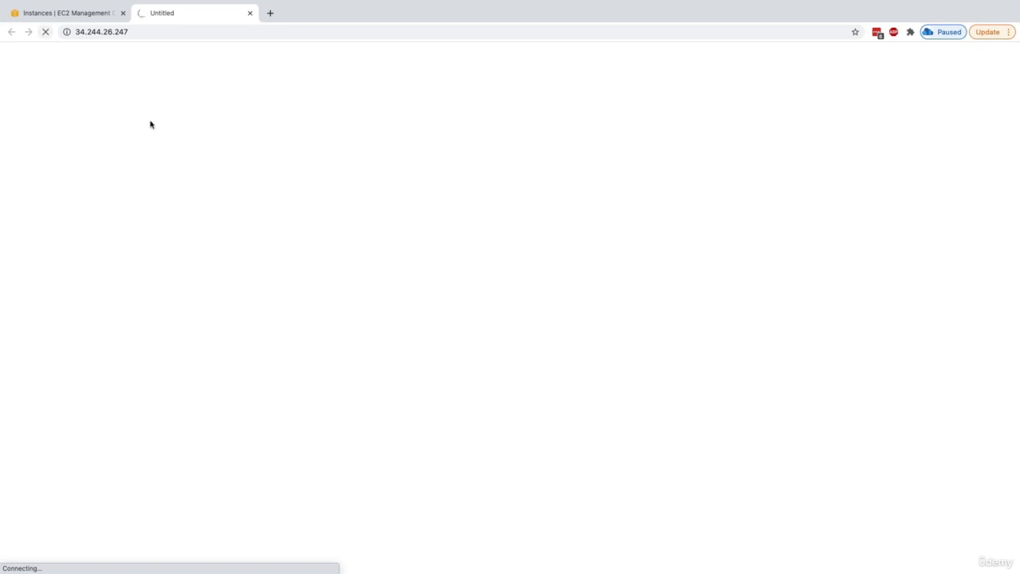
{"action": "left_click", "coordinate": [86, 34]}
{"action": "left_click", "coordinate": [73, 35]}
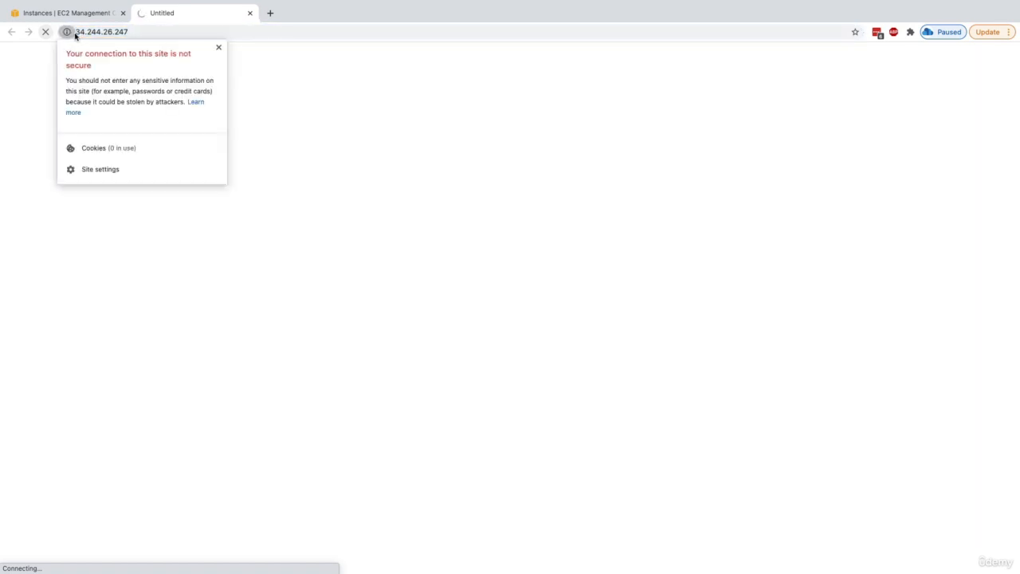
{"action": "left_click", "coordinate": [79, 32]}
{"action": "left_click_drag", "start_coordinate": [79, 32], "coordinate": [87, 32]}
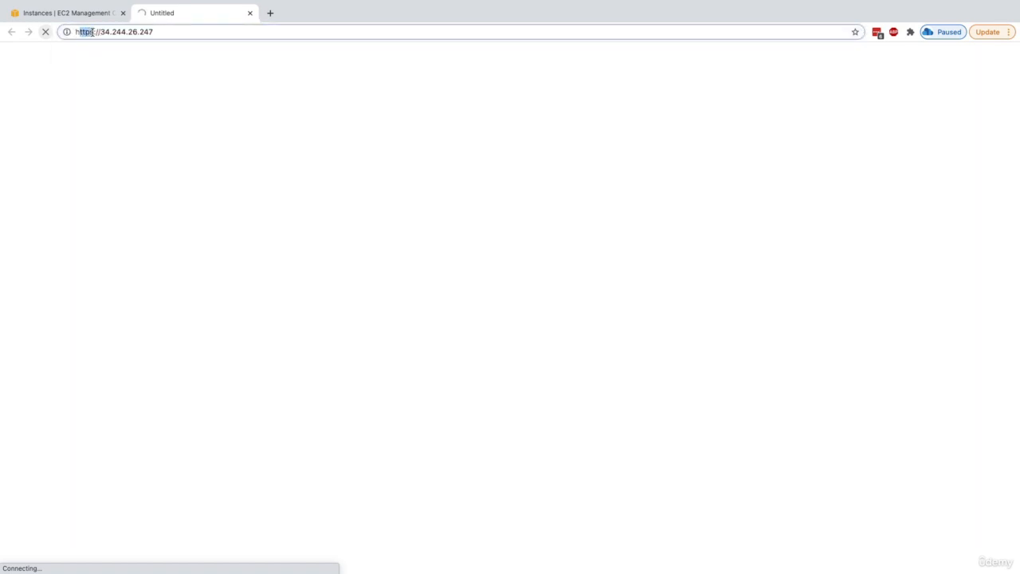
{"action": "left_click", "coordinate": [95, 31]}
- Retry loading the instance's public address and close the page
{"action": "double_click", "coordinate": [119, 35]}
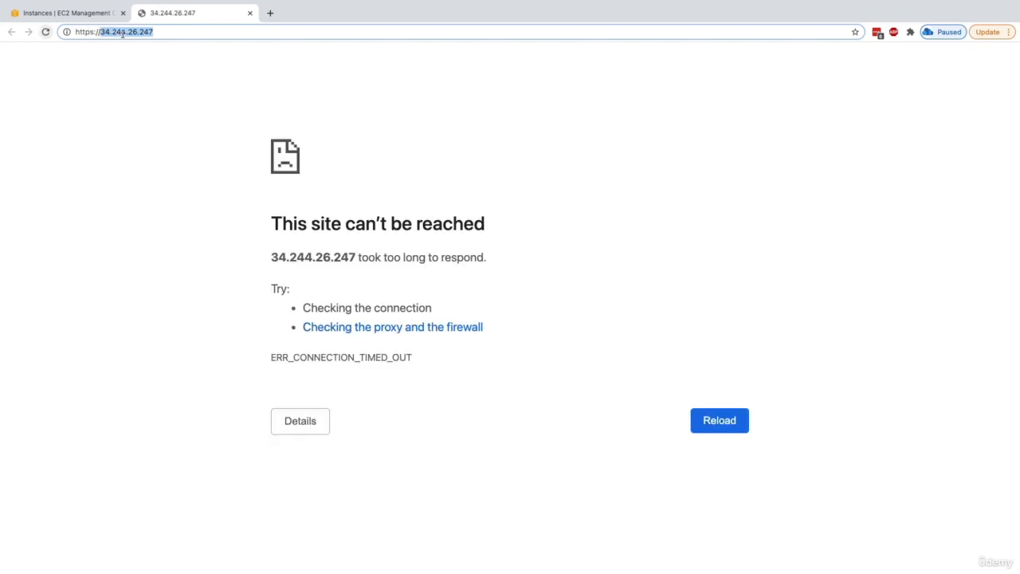
{"action": "key", "text": "Return"}
{"action": "left_click_drag", "start_coordinate": [287, 255], "coordinate": [385, 258]}
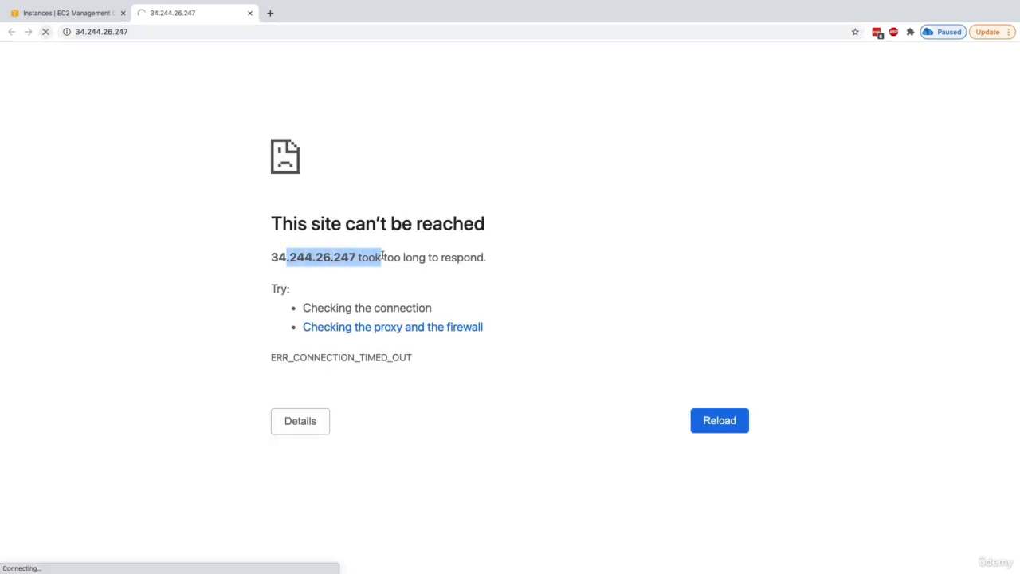
{"action": "triple_click", "coordinate": [386, 258]}
{"action": "left_click", "coordinate": [296, 105]}
{"action": "left_click", "coordinate": [249, 13]}
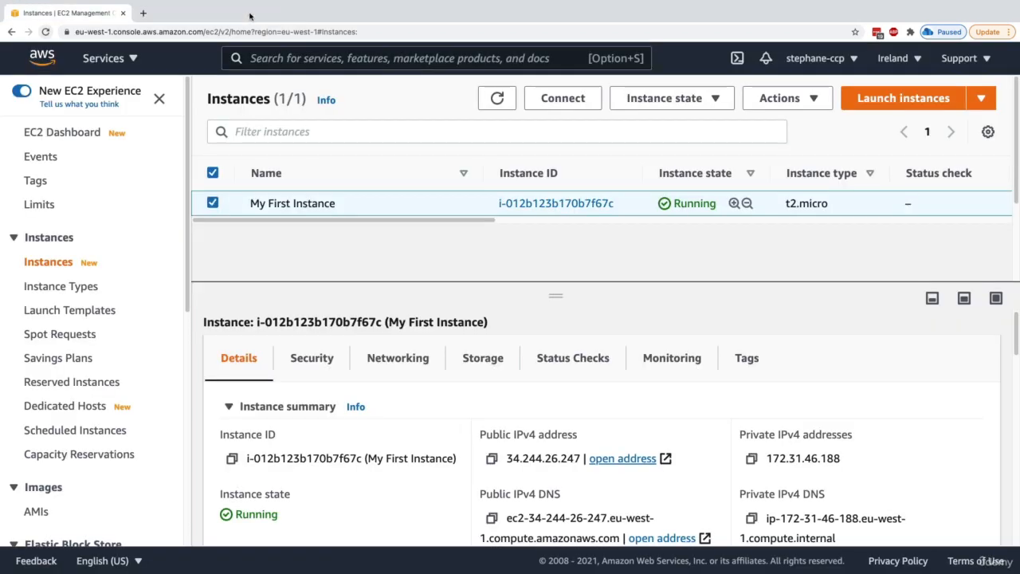
- Copy the instance's public IPv4 address and load 34.244.26.247 over HTTP in a new browser tab
{"action": "double_click", "coordinate": [528, 457]}
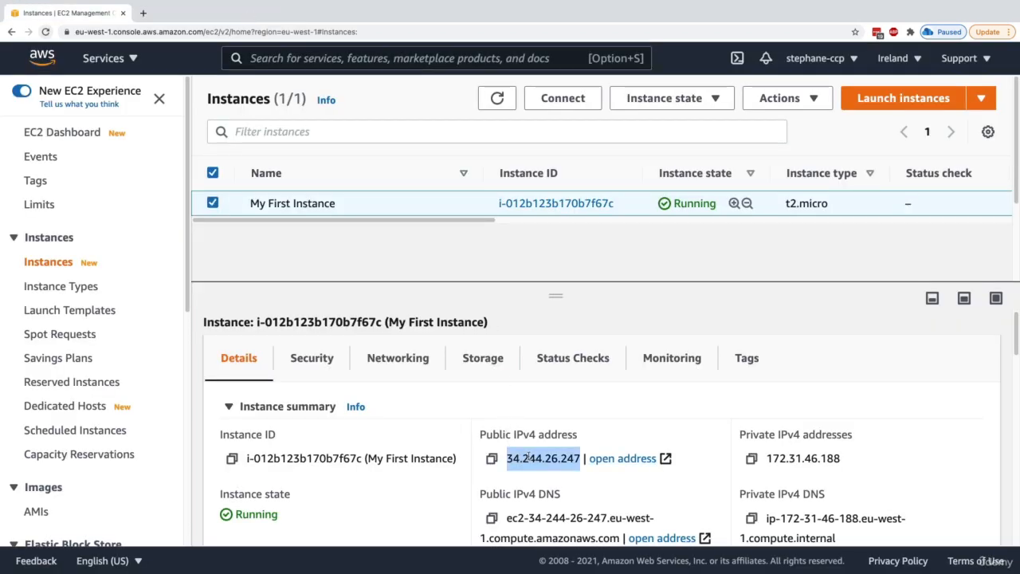
{"action": "left_click", "coordinate": [529, 457]}
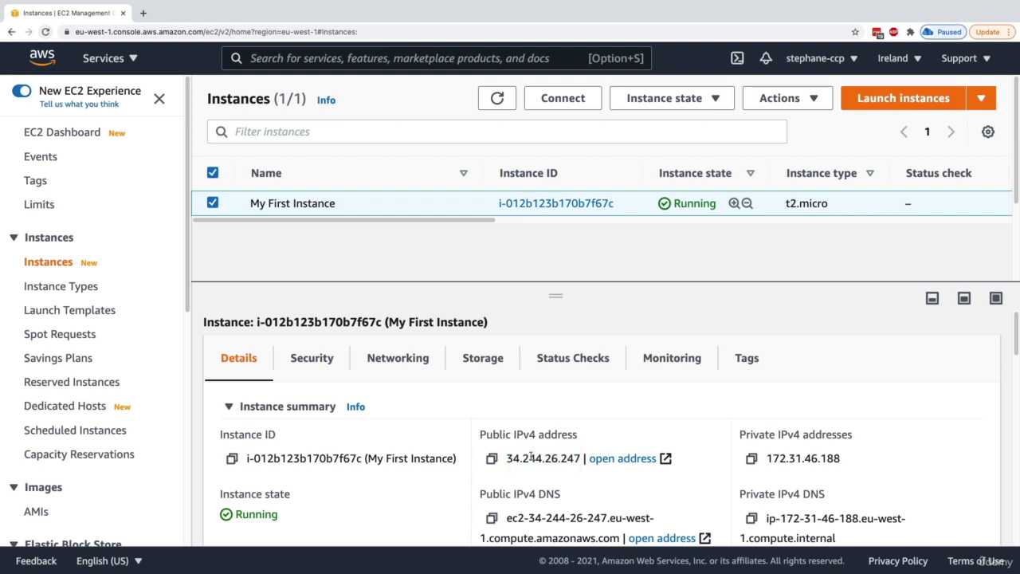
{"action": "double_click", "coordinate": [529, 456]}
{"action": "left_click", "coordinate": [492, 459]}
{"action": "key", "text": "ctrl+t"}
{"action": "key", "text": "ctrl+v"}
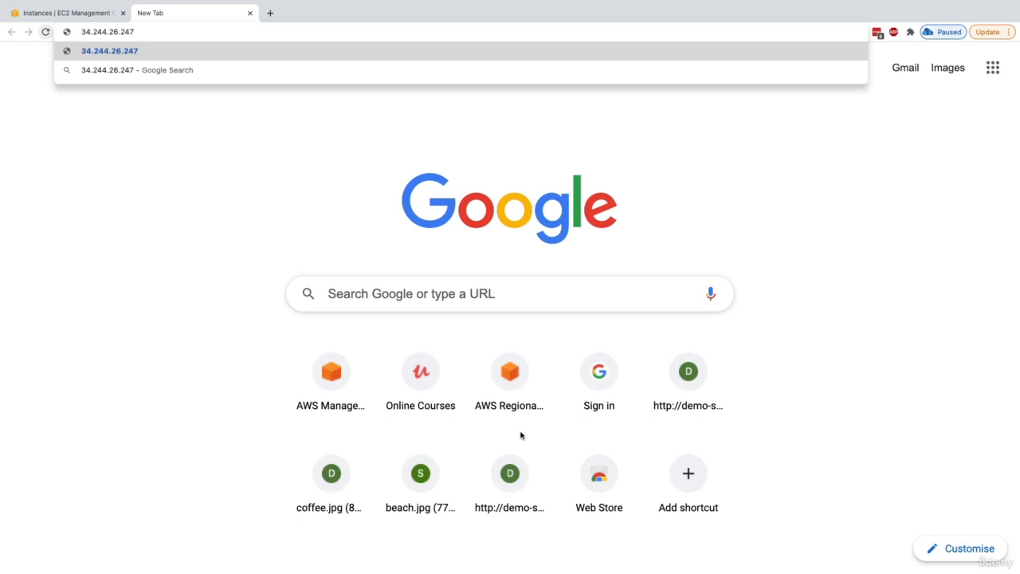
{"action": "key", "text": "Return"}
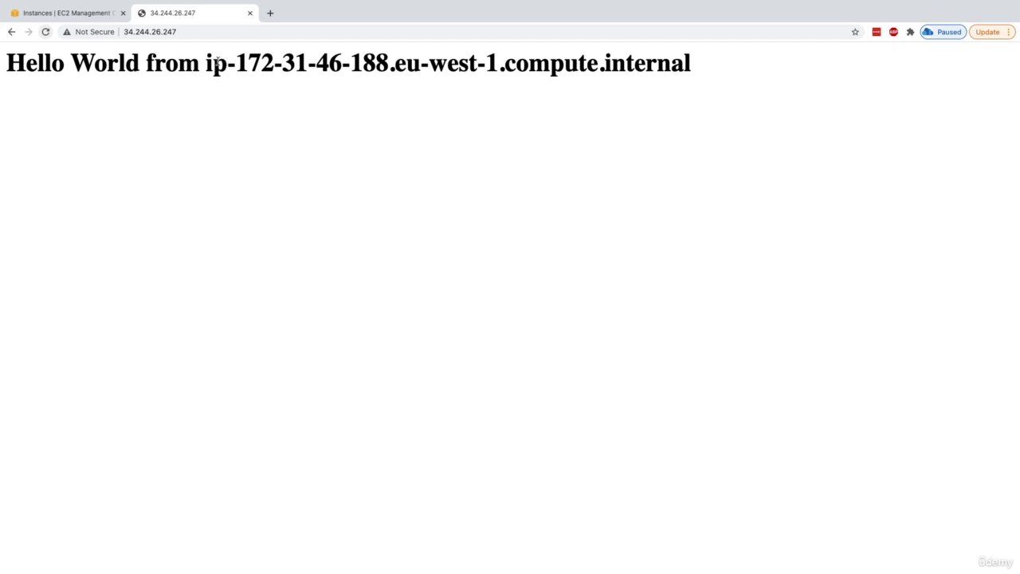
- Examine the Hello World page, comparing the private address in its text with the public address in the URL
{"action": "left_click_drag", "start_coordinate": [213, 62], "coordinate": [684, 68]}
{"action": "left_click", "coordinate": [674, 67]}
{"action": "left_click_drag", "start_coordinate": [6, 67], "coordinate": [147, 52]}
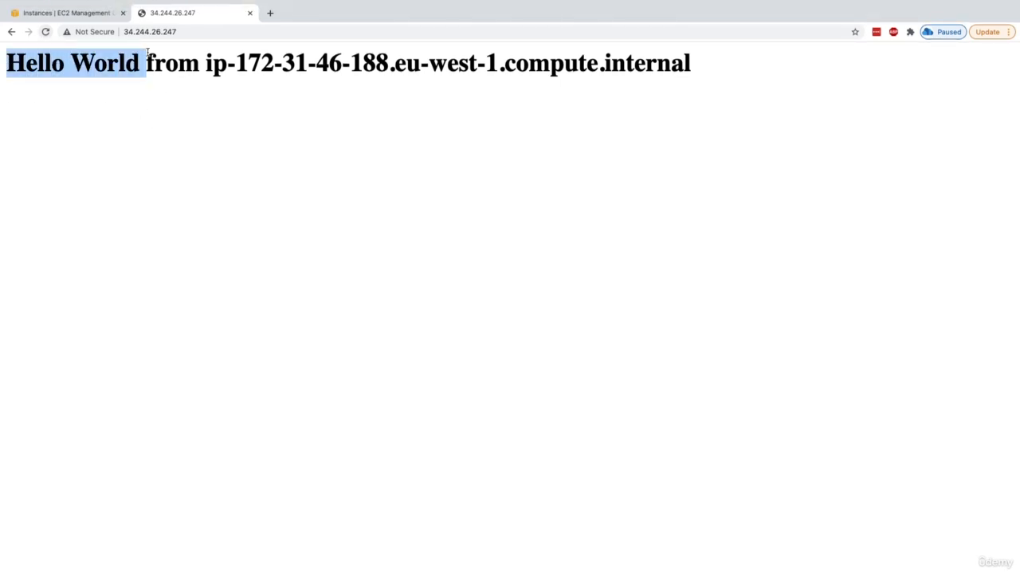
{"action": "left_click", "coordinate": [152, 94]}
{"action": "left_click_drag", "start_coordinate": [25, 63], "coordinate": [128, 66]}
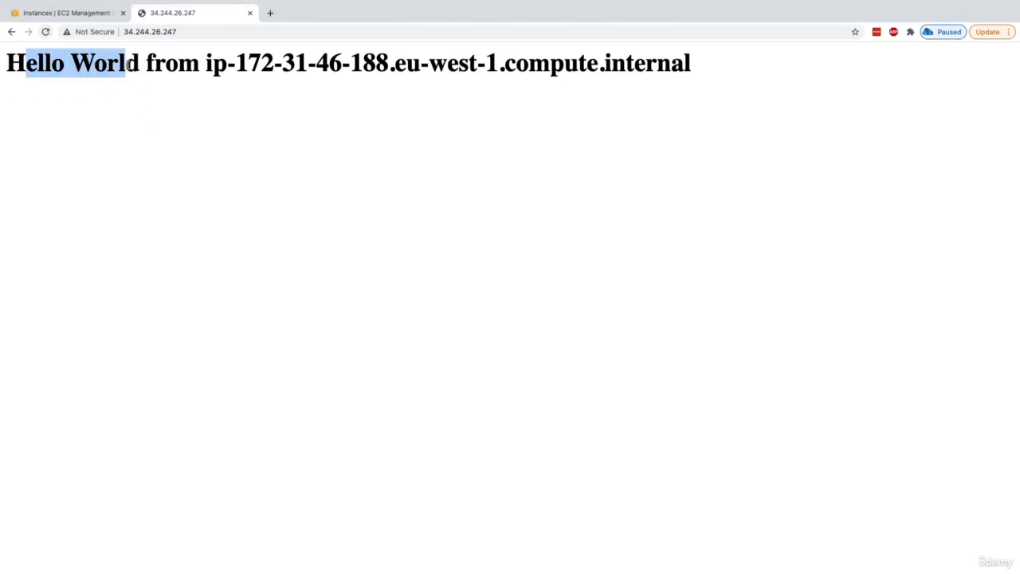
{"action": "left_click_drag", "start_coordinate": [236, 64], "coordinate": [390, 64]}
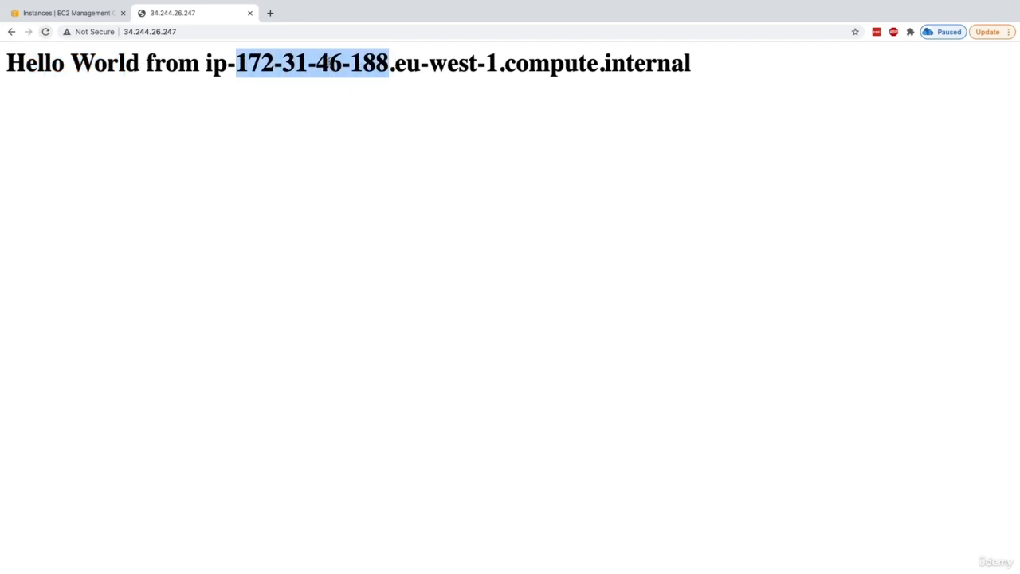
{"action": "left_click", "coordinate": [183, 32]}
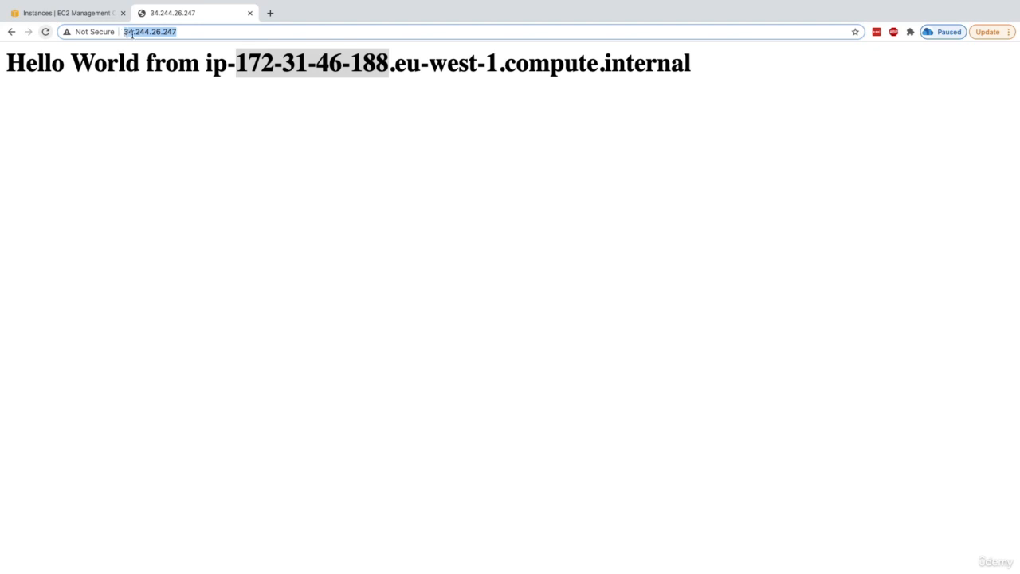
{"action": "left_click", "coordinate": [247, 84]}
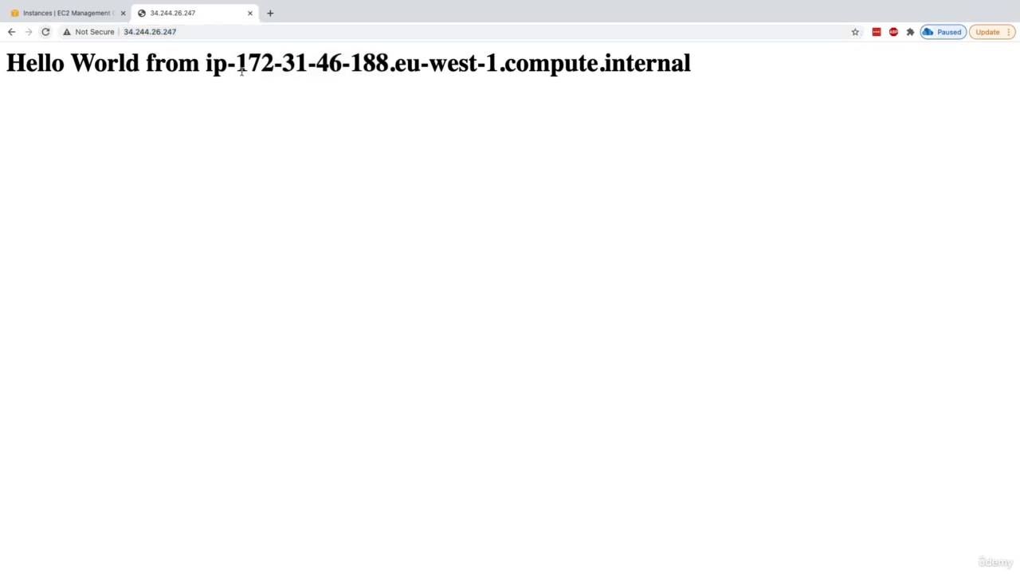
{"action": "left_click_drag", "start_coordinate": [238, 70], "coordinate": [389, 71]}
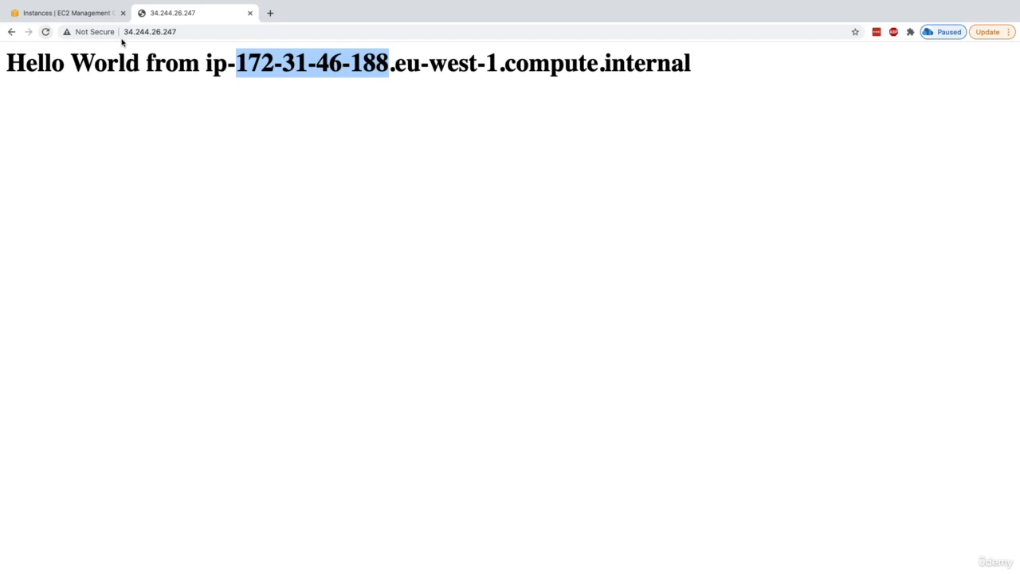
- Compare the private IPv4 address in the EC2 instance summary with the one shown on the web page
{"action": "left_click", "coordinate": [100, 15]}
{"action": "left_click_drag", "start_coordinate": [753, 435], "coordinate": [829, 432]}
{"action": "scroll", "coordinate": [829, 432], "scroll_direction": "down", "scroll_amount": 1}
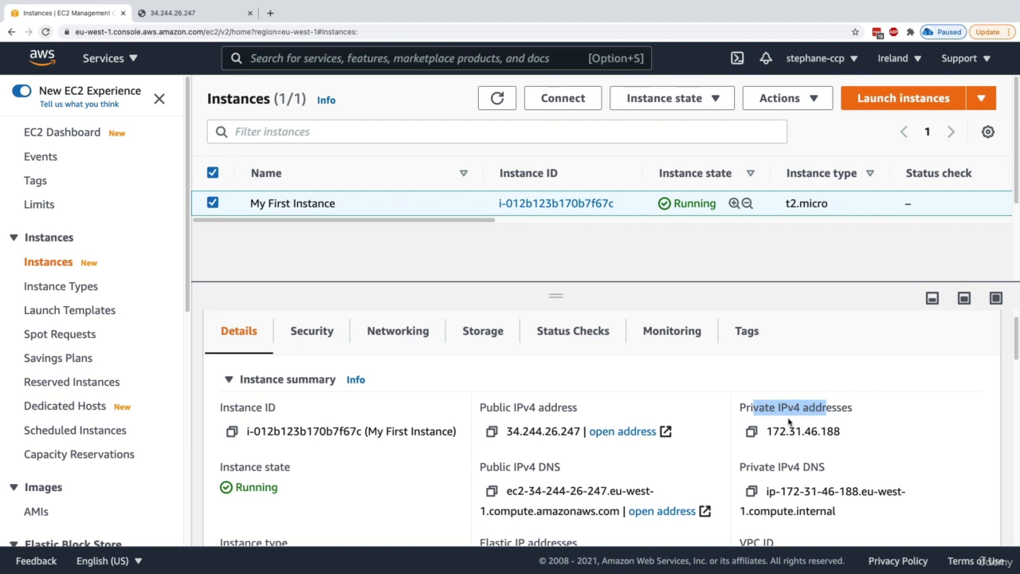
{"action": "left_click", "coordinate": [511, 410]}
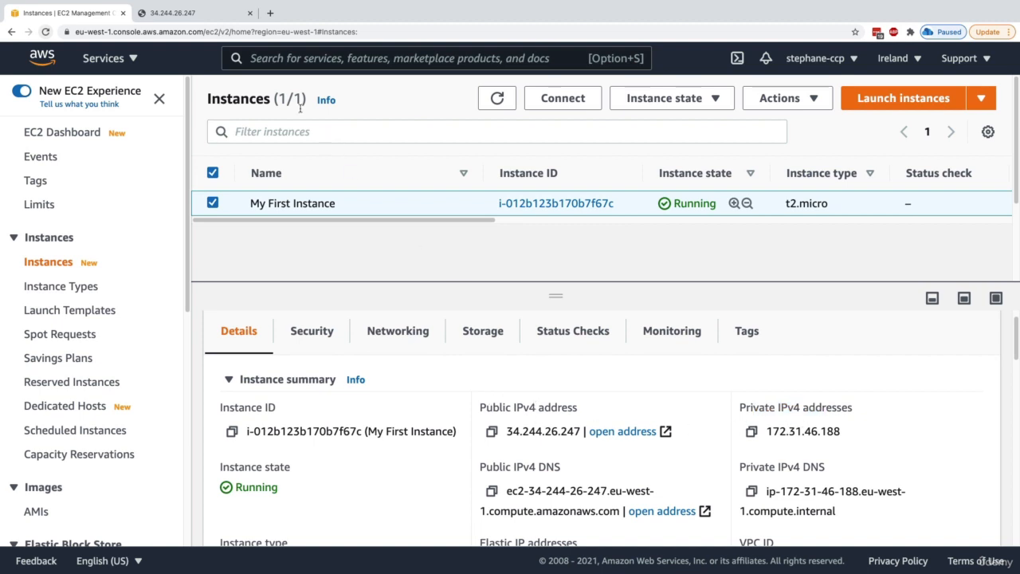
{"action": "left_click", "coordinate": [212, 15]}
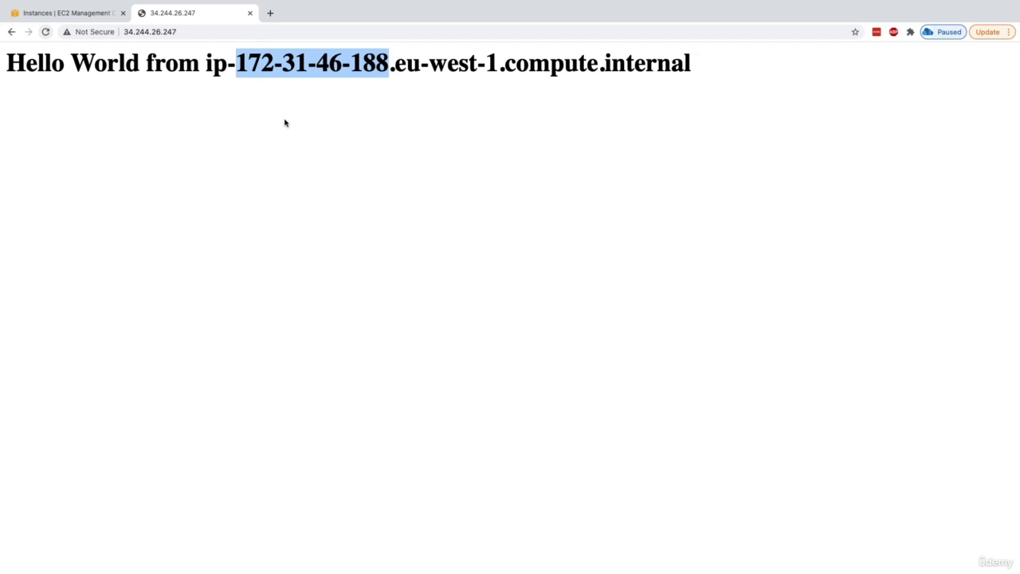
{"action": "left_click", "coordinate": [271, 58]}
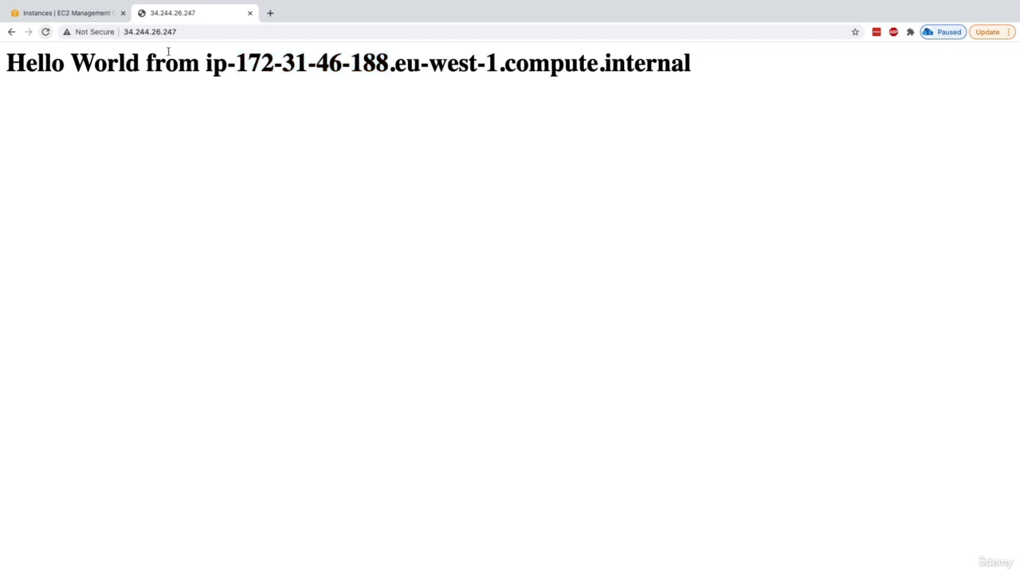
- Stop My First Instance from the EC2 instances list and confirm the action
{"action": "left_click", "coordinate": [104, 18]}
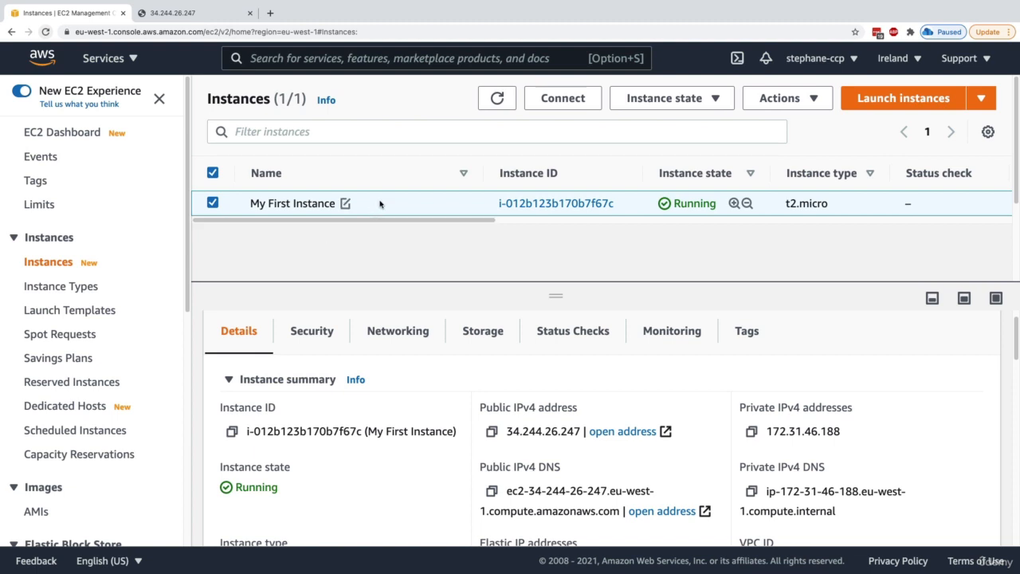
{"action": "left_click", "coordinate": [628, 105]}
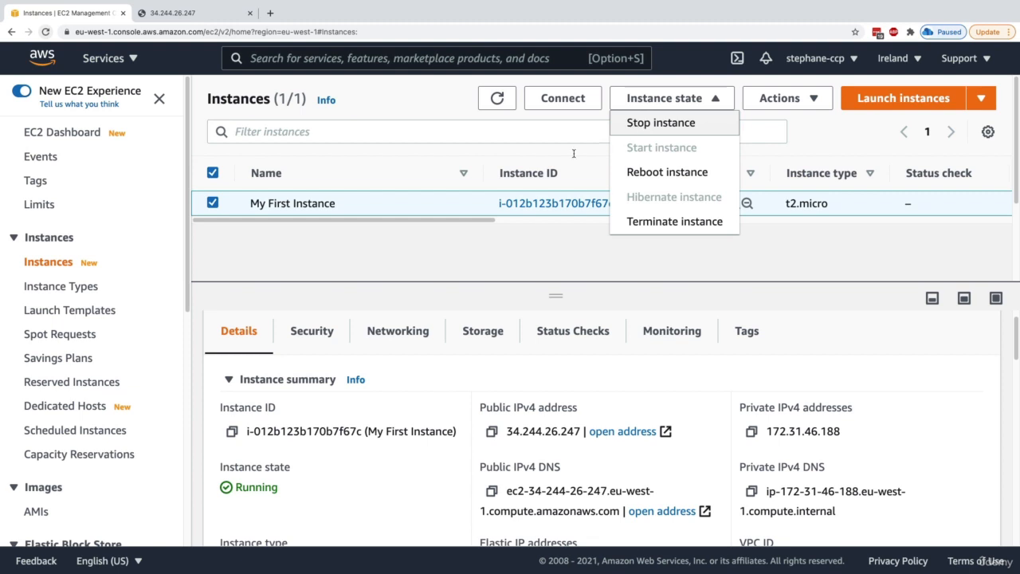
{"action": "right_click", "coordinate": [452, 208]}
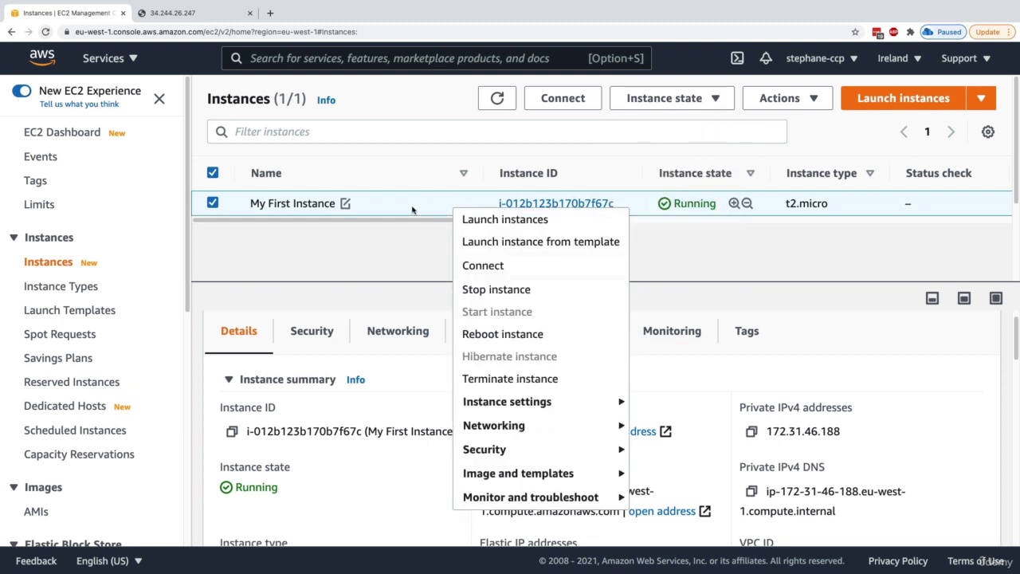
{"action": "left_click", "coordinate": [496, 290]}
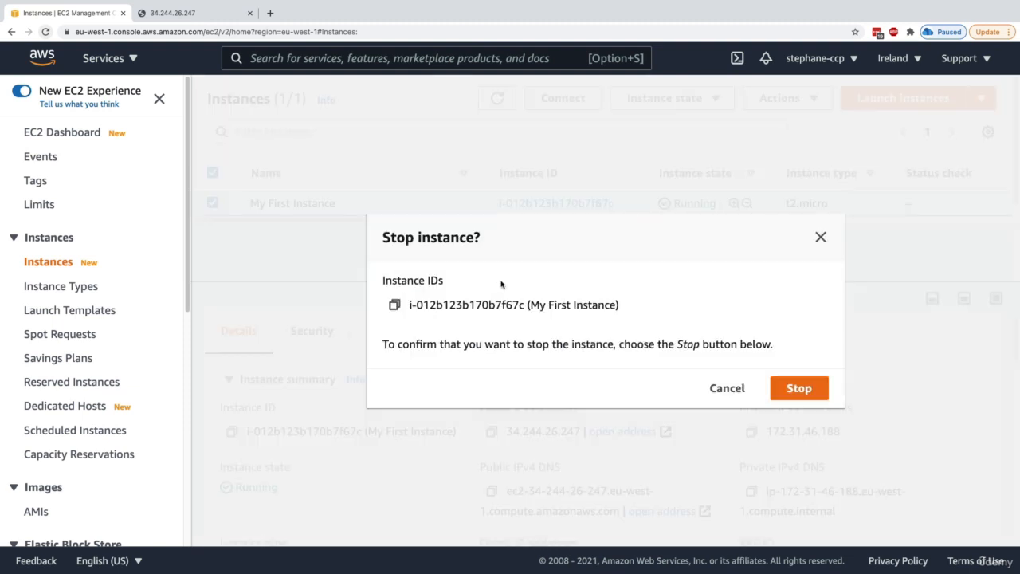
{"action": "left_click_drag", "start_coordinate": [450, 347], "coordinate": [654, 347]}
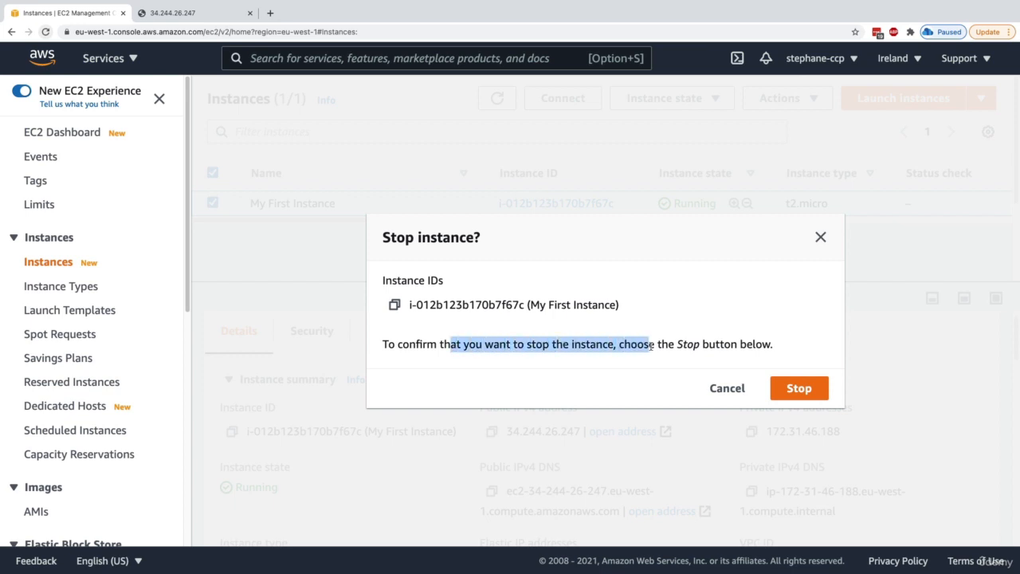
{"action": "left_click", "coordinate": [750, 352]}
{"action": "left_click", "coordinate": [796, 388]}
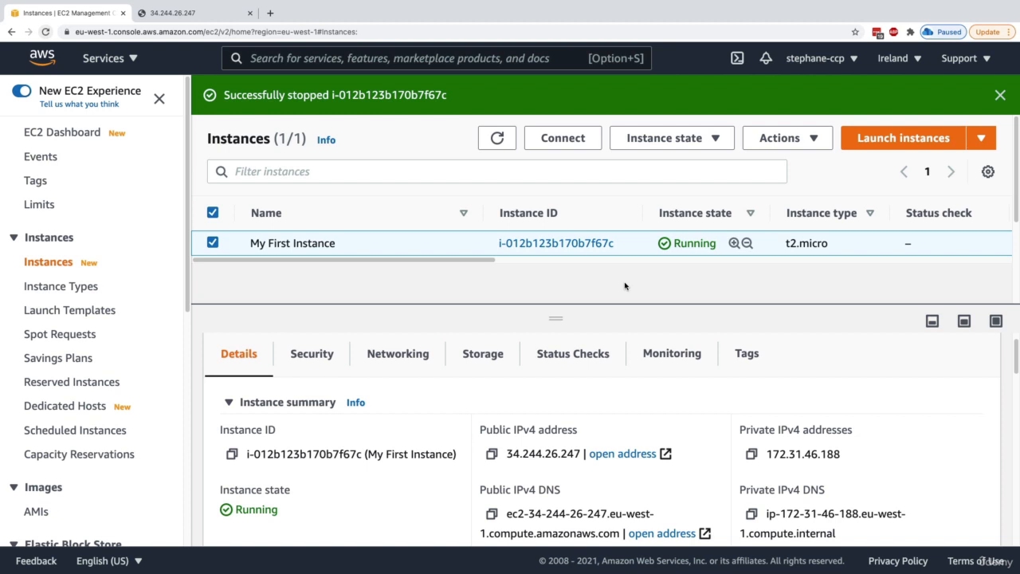
- Refresh the instances list, select My First Instance, and check its instance state
{"action": "left_click", "coordinate": [514, 143]}
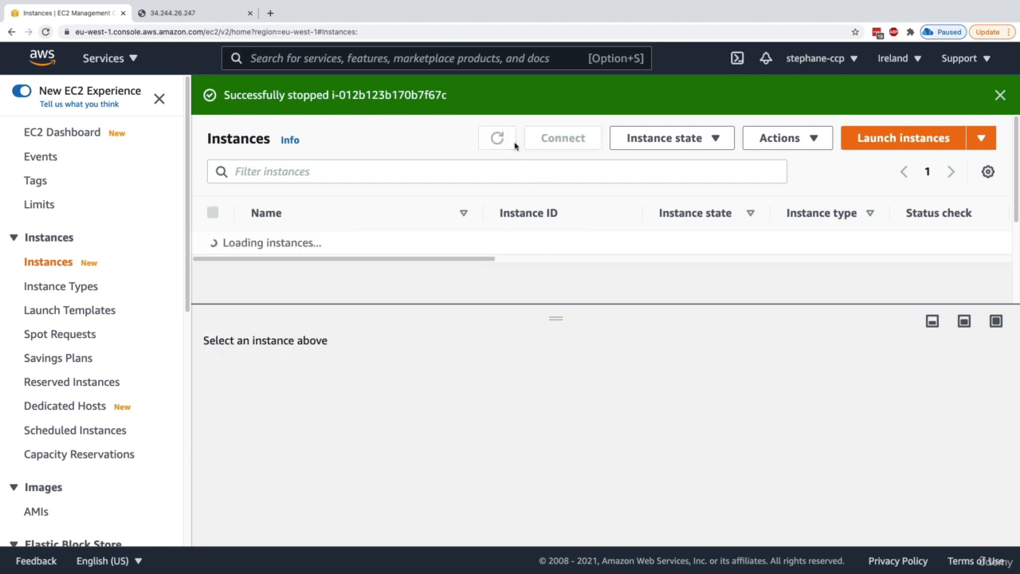
{"action": "left_click", "coordinate": [439, 249]}
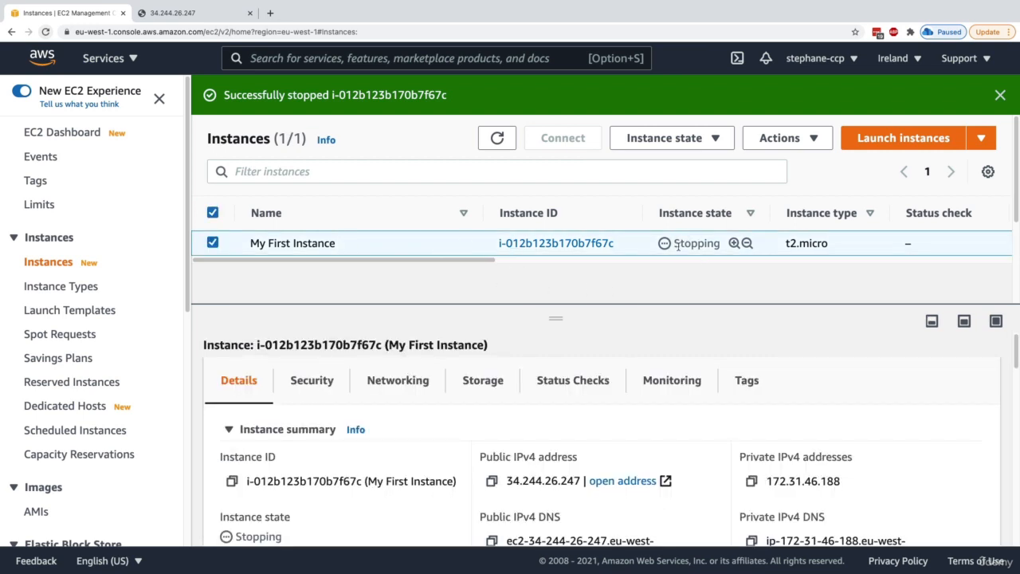
{"action": "left_click_drag", "start_coordinate": [680, 245], "coordinate": [708, 244]}
{"action": "left_click", "coordinate": [704, 252]}
- Reload the web page at 34.244.26.247 and return to the EC2 instances list to recheck the instance state
{"action": "left_click", "coordinate": [205, 19]}
{"action": "left_click", "coordinate": [46, 34]}
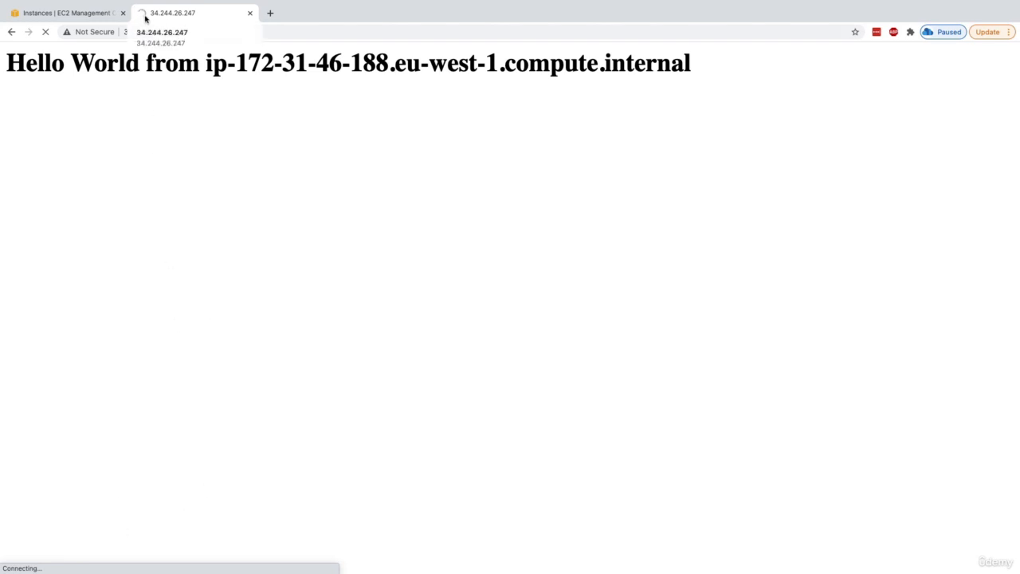
{"action": "left_click", "coordinate": [114, 16]}
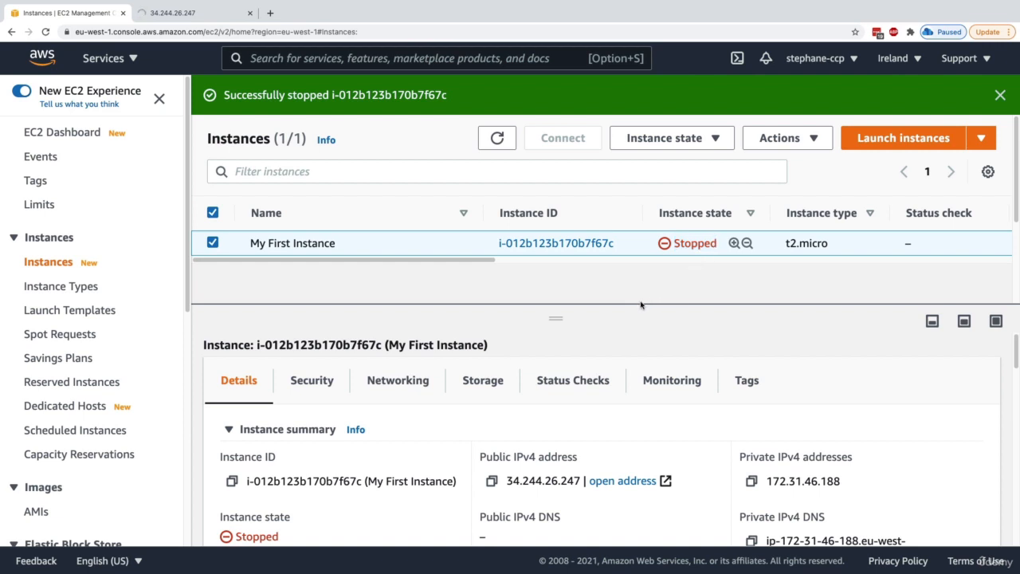
- Examine the state-change options offered for the stopped My First Instance, including termination, and resize the instance details pane
{"action": "left_click_drag", "start_coordinate": [638, 305], "coordinate": [648, 273]}
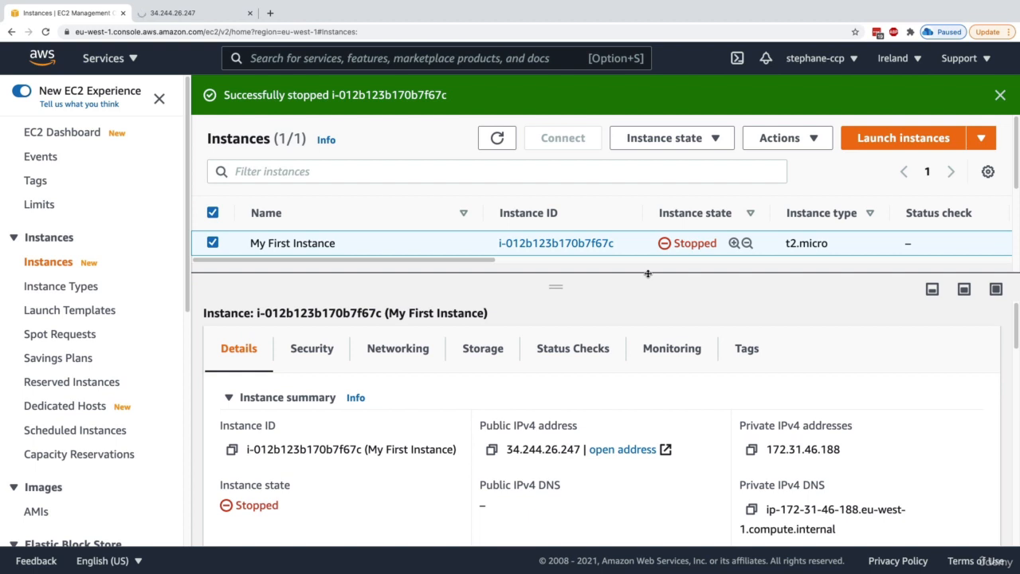
{"action": "left_click", "coordinate": [682, 149]}
{"action": "scroll", "coordinate": [673, 206], "scroll_direction": "down", "scroll_amount": 5}
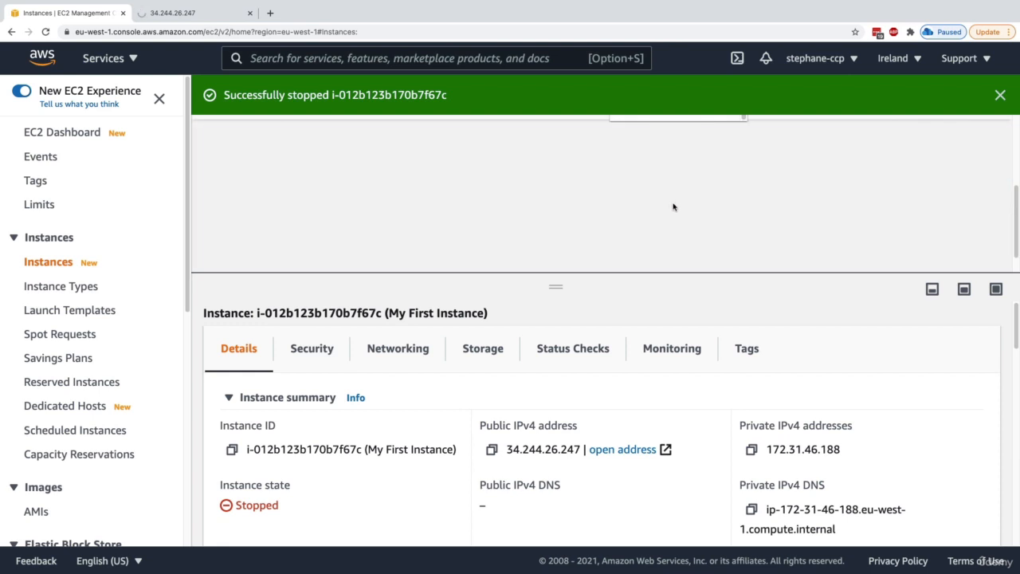
{"action": "scroll", "coordinate": [673, 209], "scroll_direction": "up", "scroll_amount": 3}
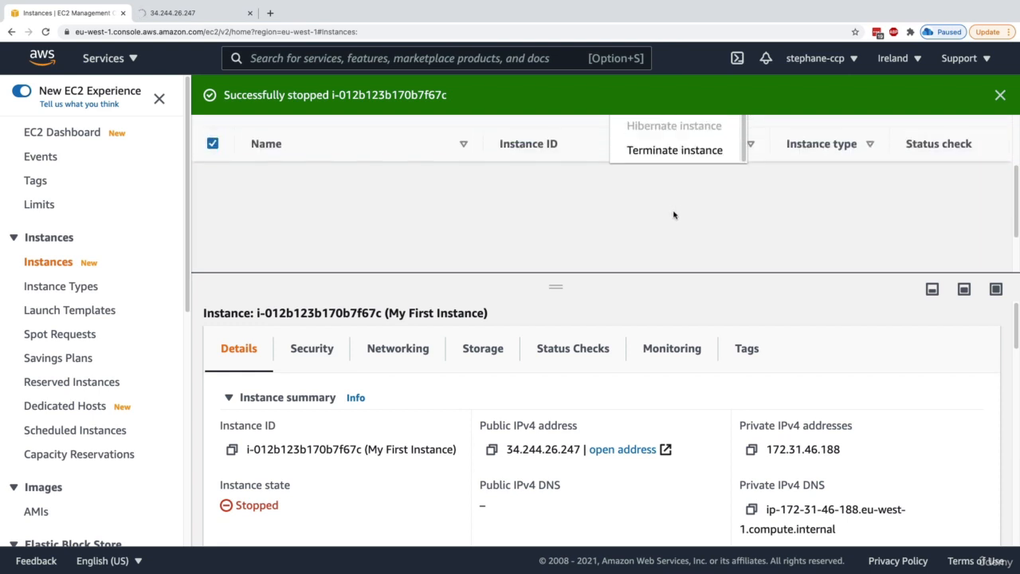
{"action": "scroll", "coordinate": [653, 258], "scroll_direction": "up", "scroll_amount": 1}
{"action": "left_click", "coordinate": [653, 258]}
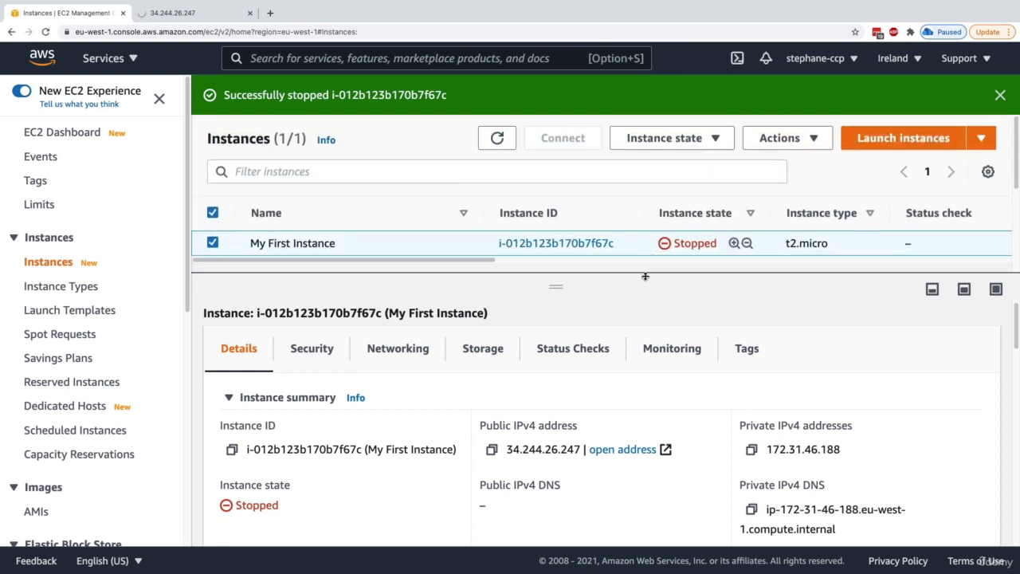
{"action": "left_click_drag", "start_coordinate": [646, 275], "coordinate": [647, 360]}
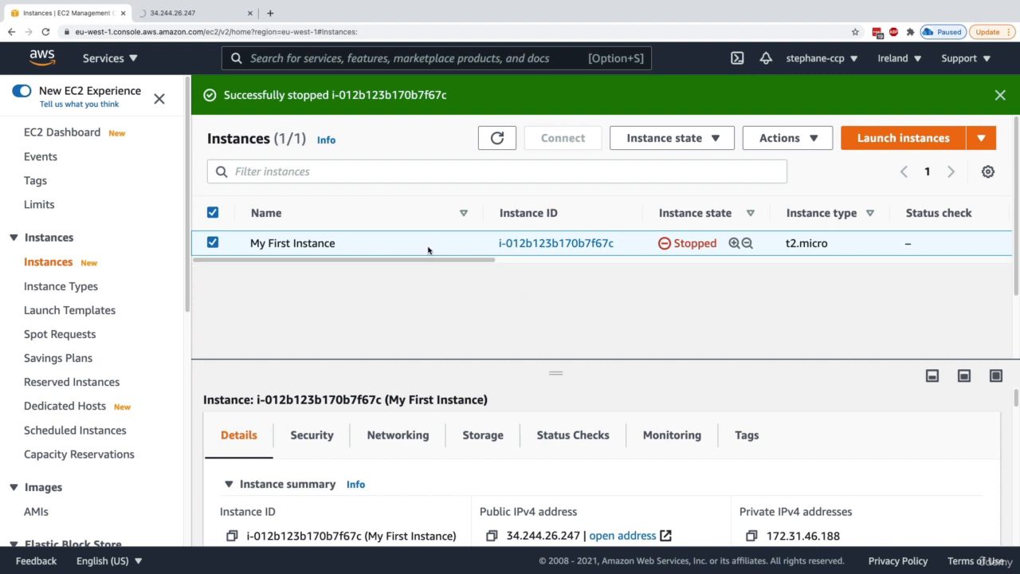
- Start My First Instance again from the EC2 instances list
{"action": "left_click", "coordinate": [664, 138]}
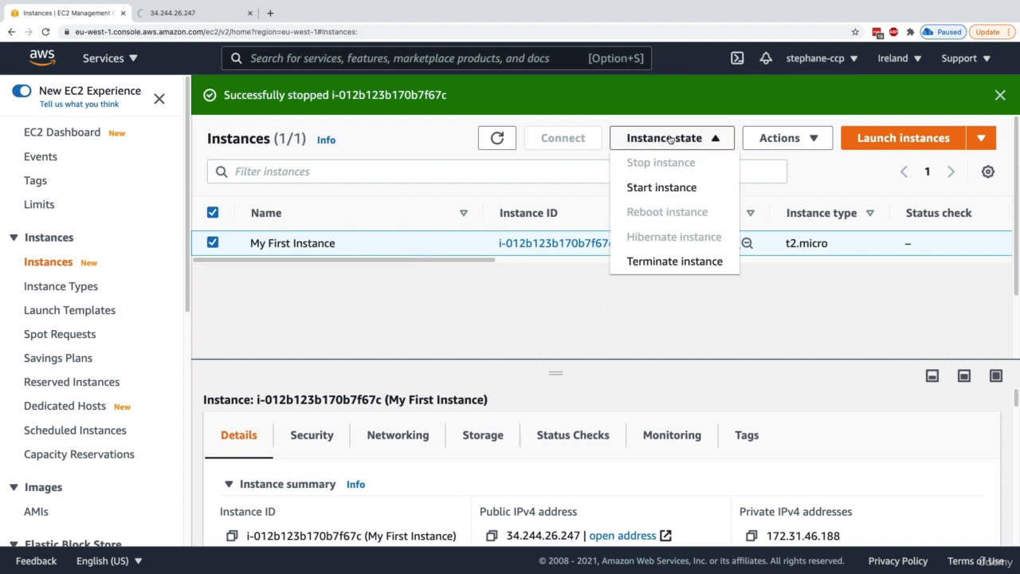
{"action": "left_click", "coordinate": [519, 308]}
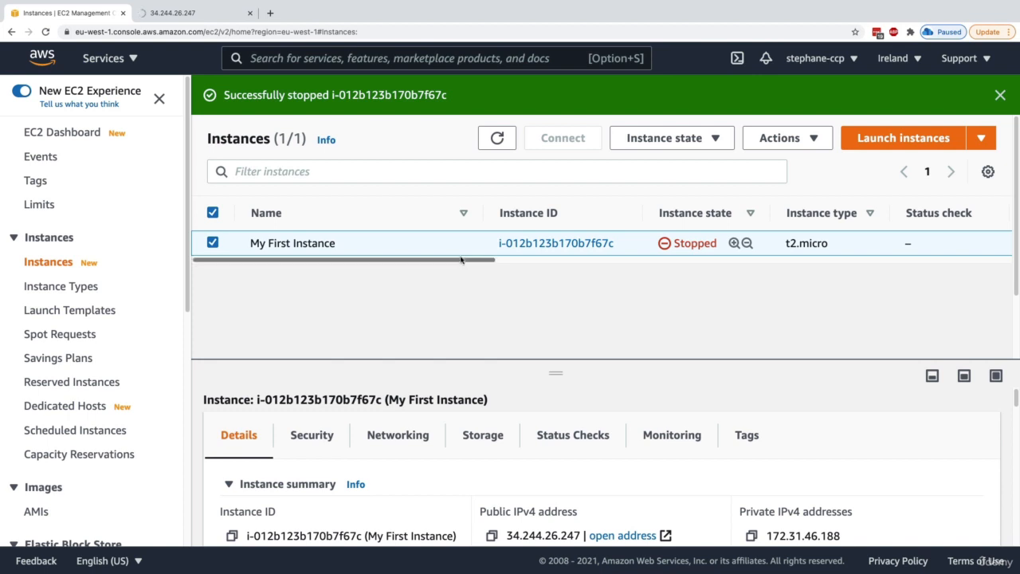
{"action": "left_click", "coordinate": [664, 138]}
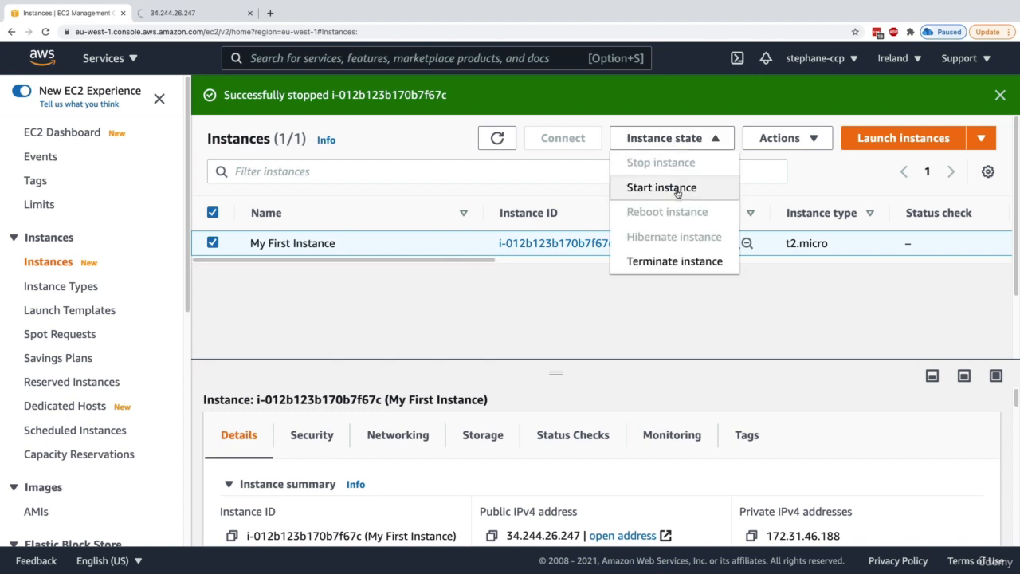
{"action": "left_click", "coordinate": [676, 189]}
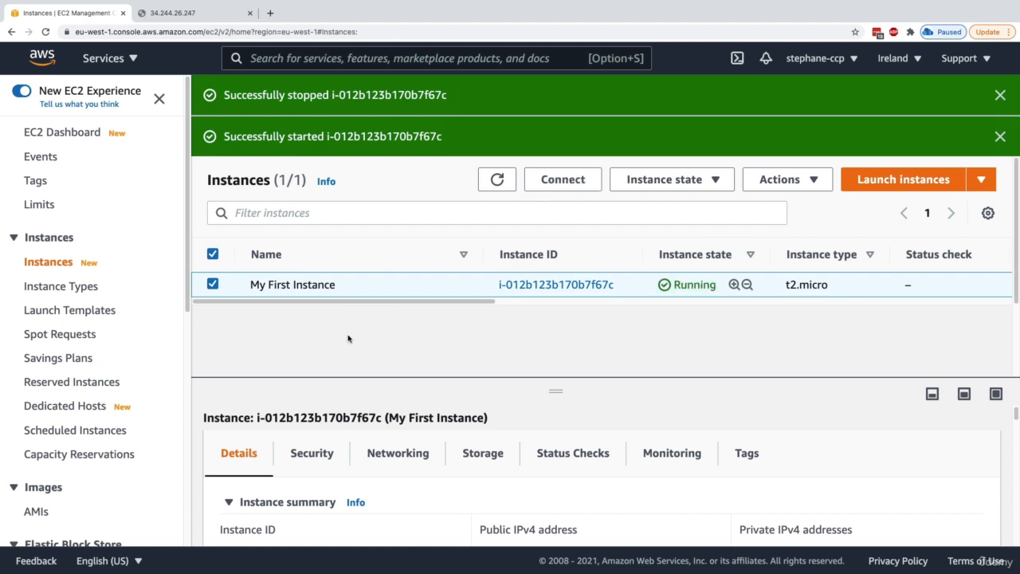
- Reload the web page at the old public address 34.244.26.247 to test whether it responds
{"action": "left_click", "coordinate": [211, 21]}
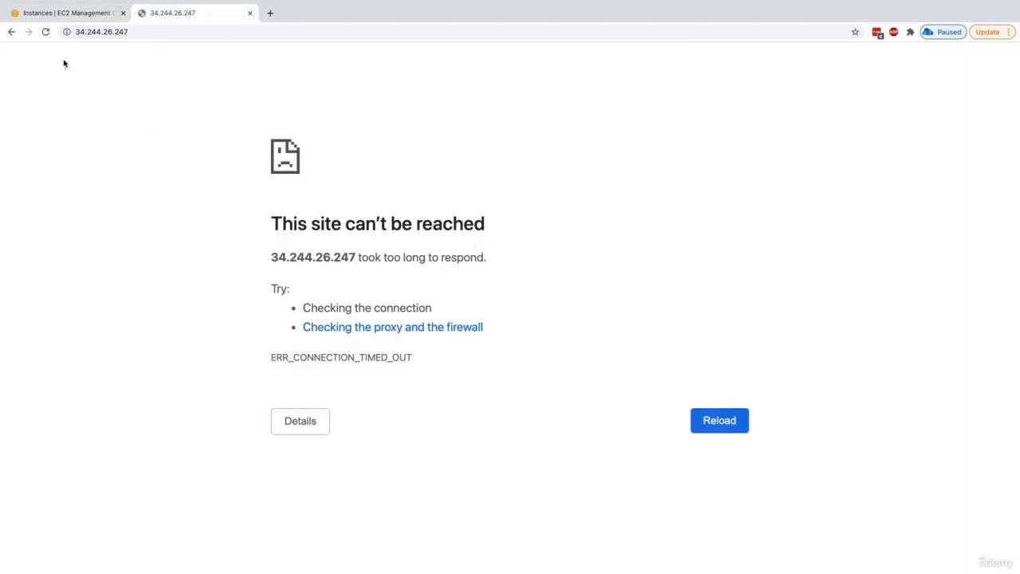
{"action": "left_click", "coordinate": [45, 32]}
{"action": "left_click", "coordinate": [44, 33]}
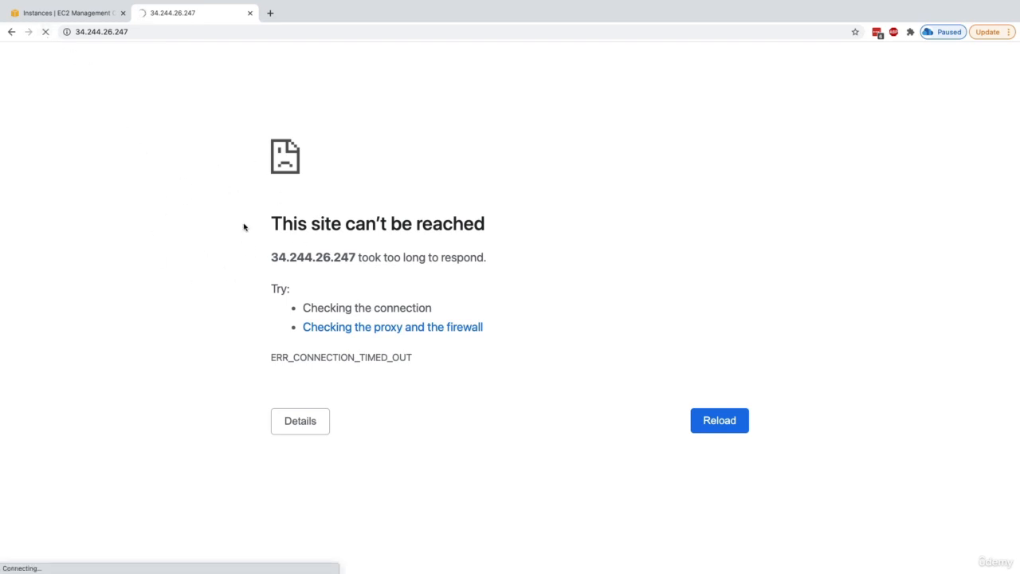
- Copy the restarted instance's public IPv4 address from its summary and load 34.242.223.158 in the web page's browser tab
{"action": "left_click", "coordinate": [64, 13]}
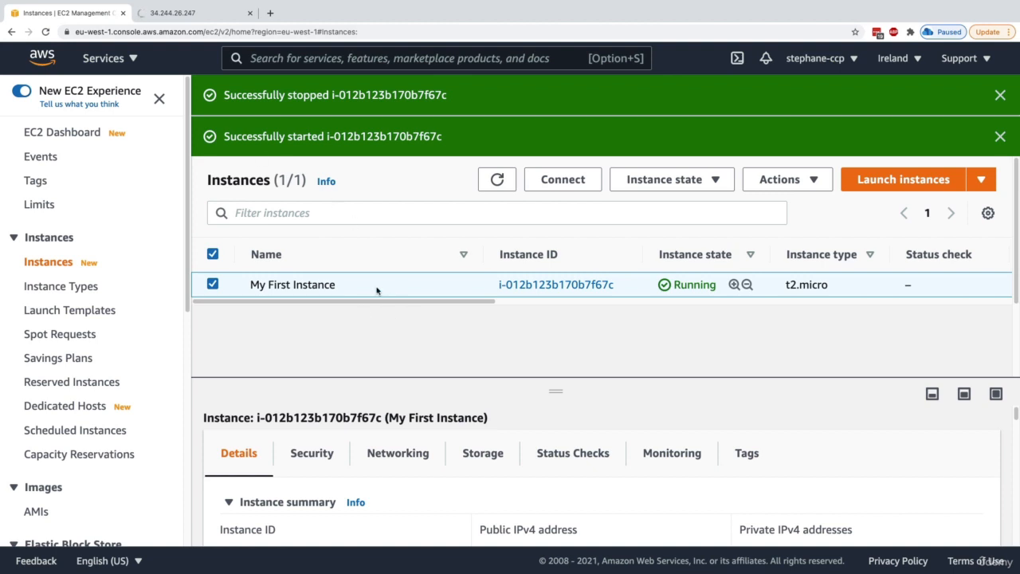
{"action": "left_click_drag", "start_coordinate": [457, 377], "coordinate": [449, 294]}
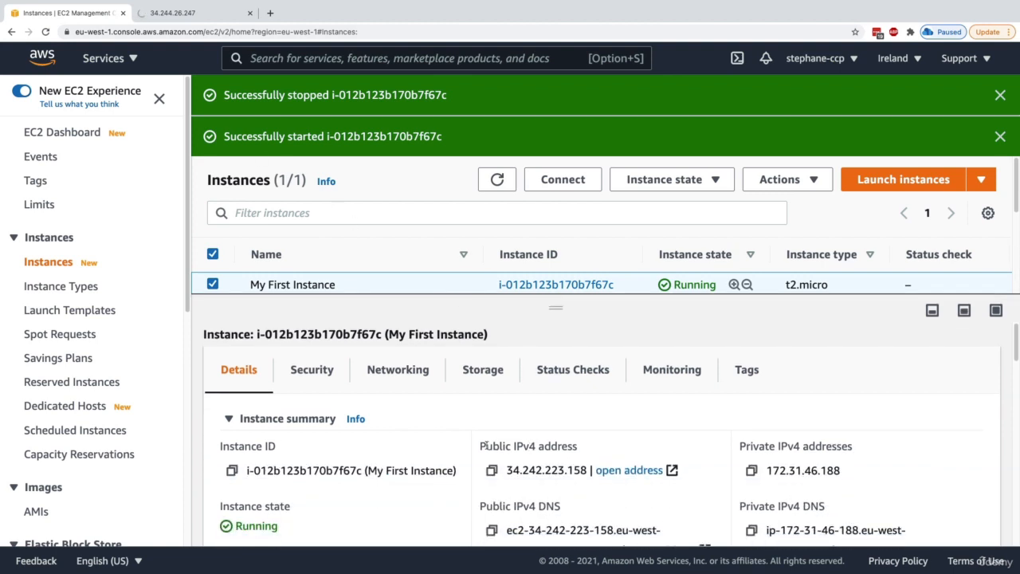
{"action": "left_click_drag", "start_coordinate": [487, 447], "coordinate": [556, 448]}
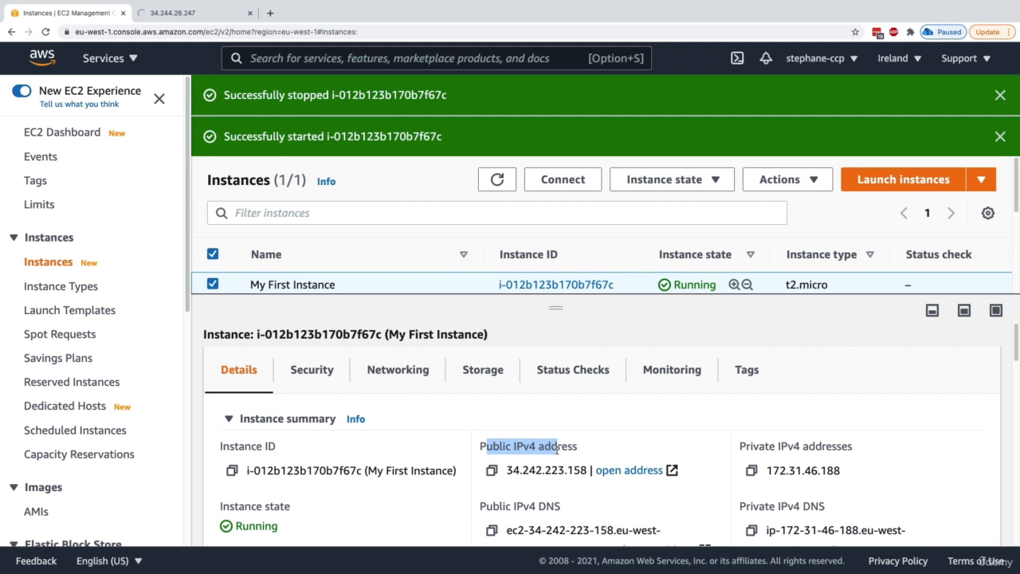
{"action": "left_click", "coordinate": [494, 471]}
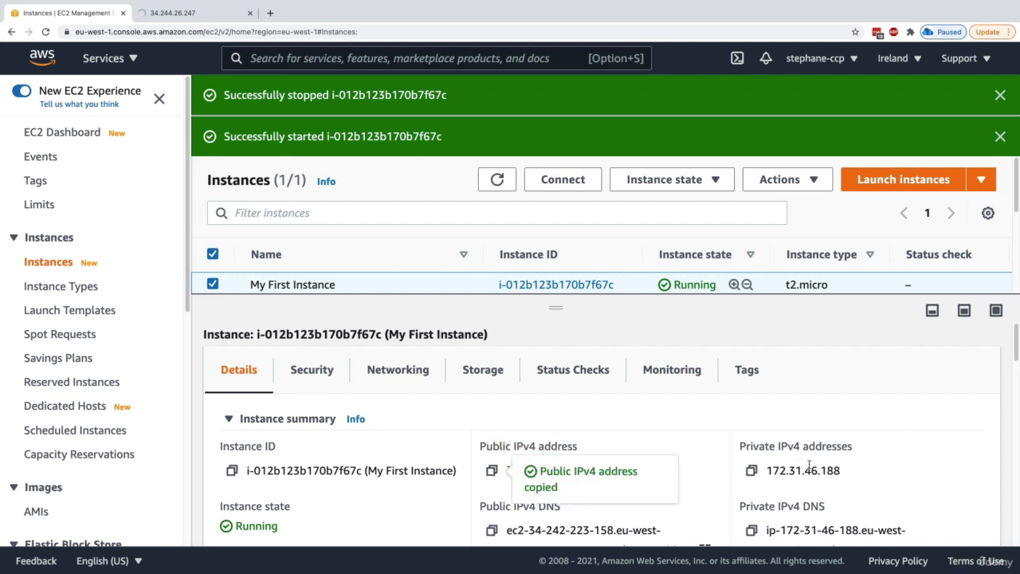
{"action": "left_click", "coordinate": [192, 12]}
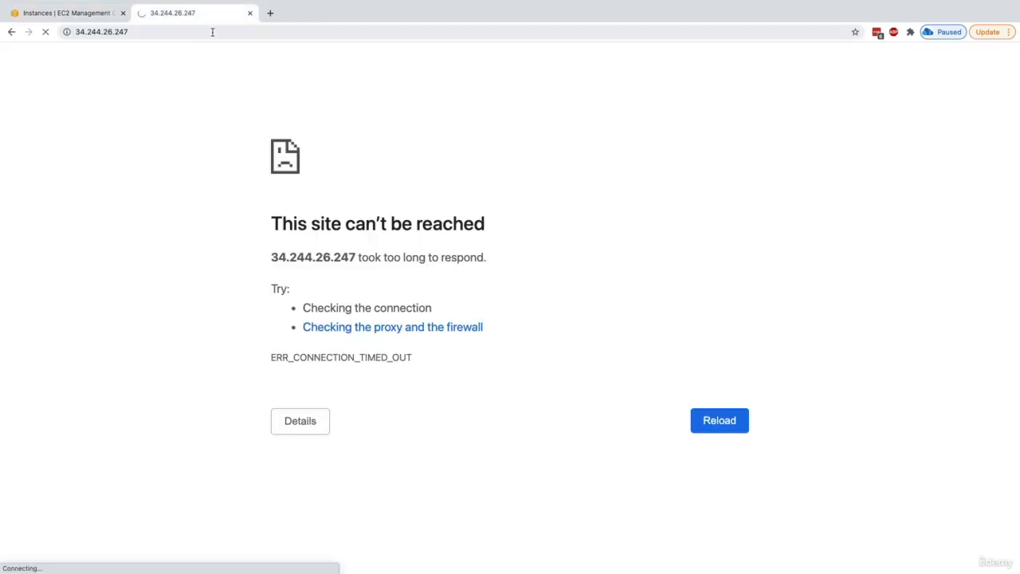
{"action": "left_click", "coordinate": [217, 32]}
{"action": "key", "text": "ctrl+v"}
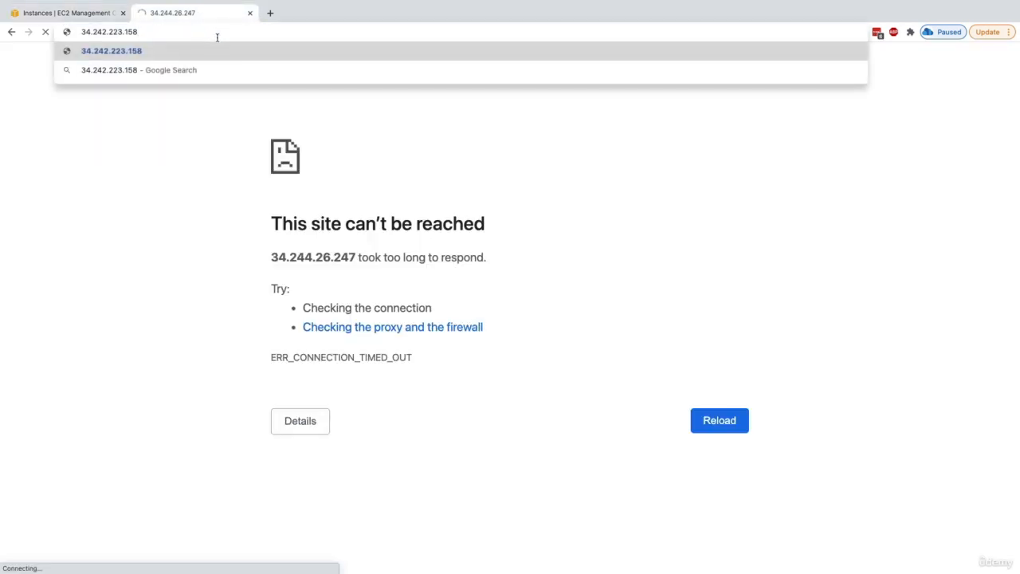
{"action": "key", "text": "Return"}
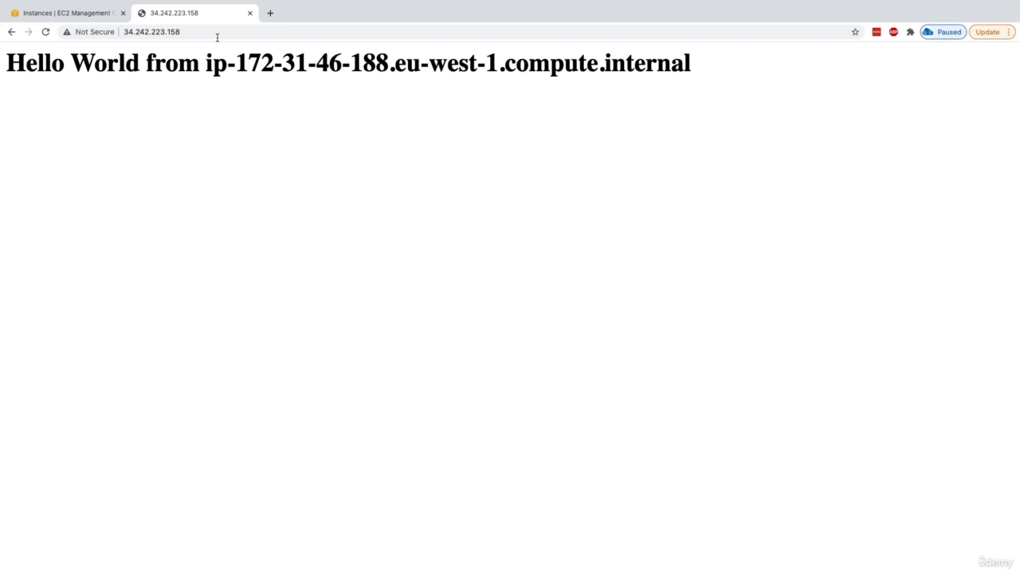
- Check the Hello World text served at the new address and return to My First Instance in the EC2 console
{"action": "left_click_drag", "start_coordinate": [80, 65], "coordinate": [187, 55]}
{"action": "left_click", "coordinate": [189, 55]}
{"action": "left_click", "coordinate": [80, 13]}
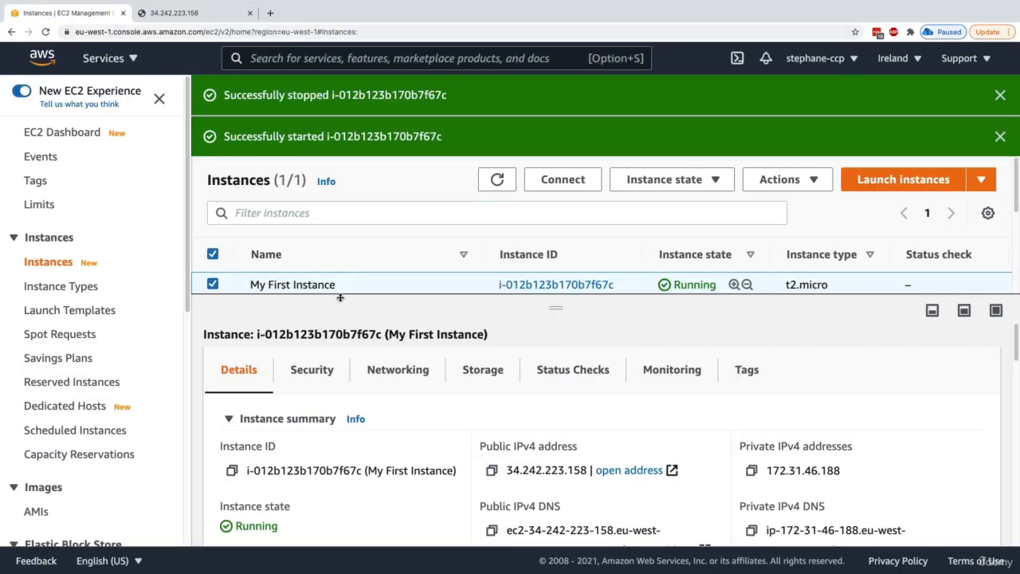
{"action": "left_click_drag", "start_coordinate": [340, 298], "coordinate": [345, 319]}
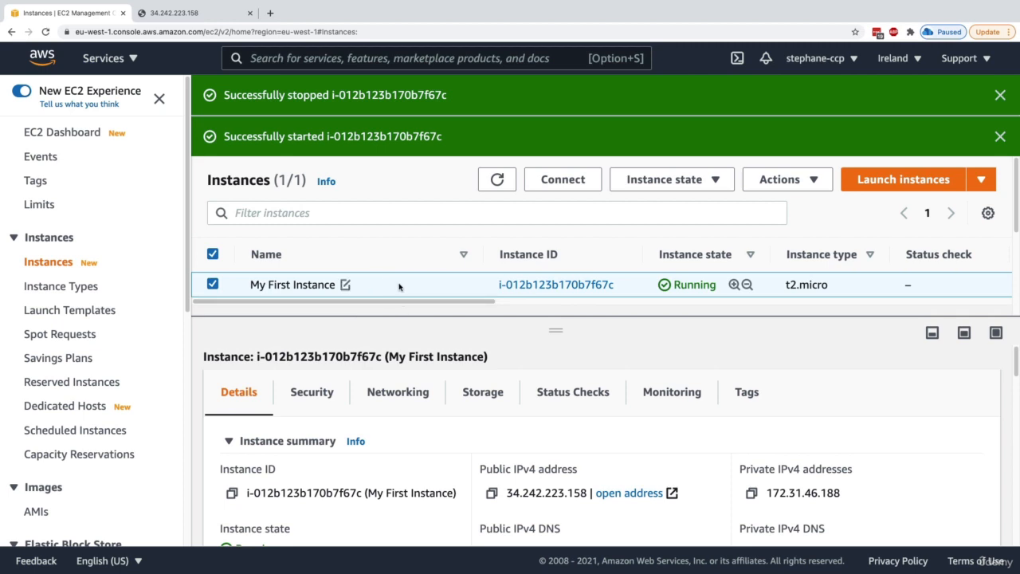